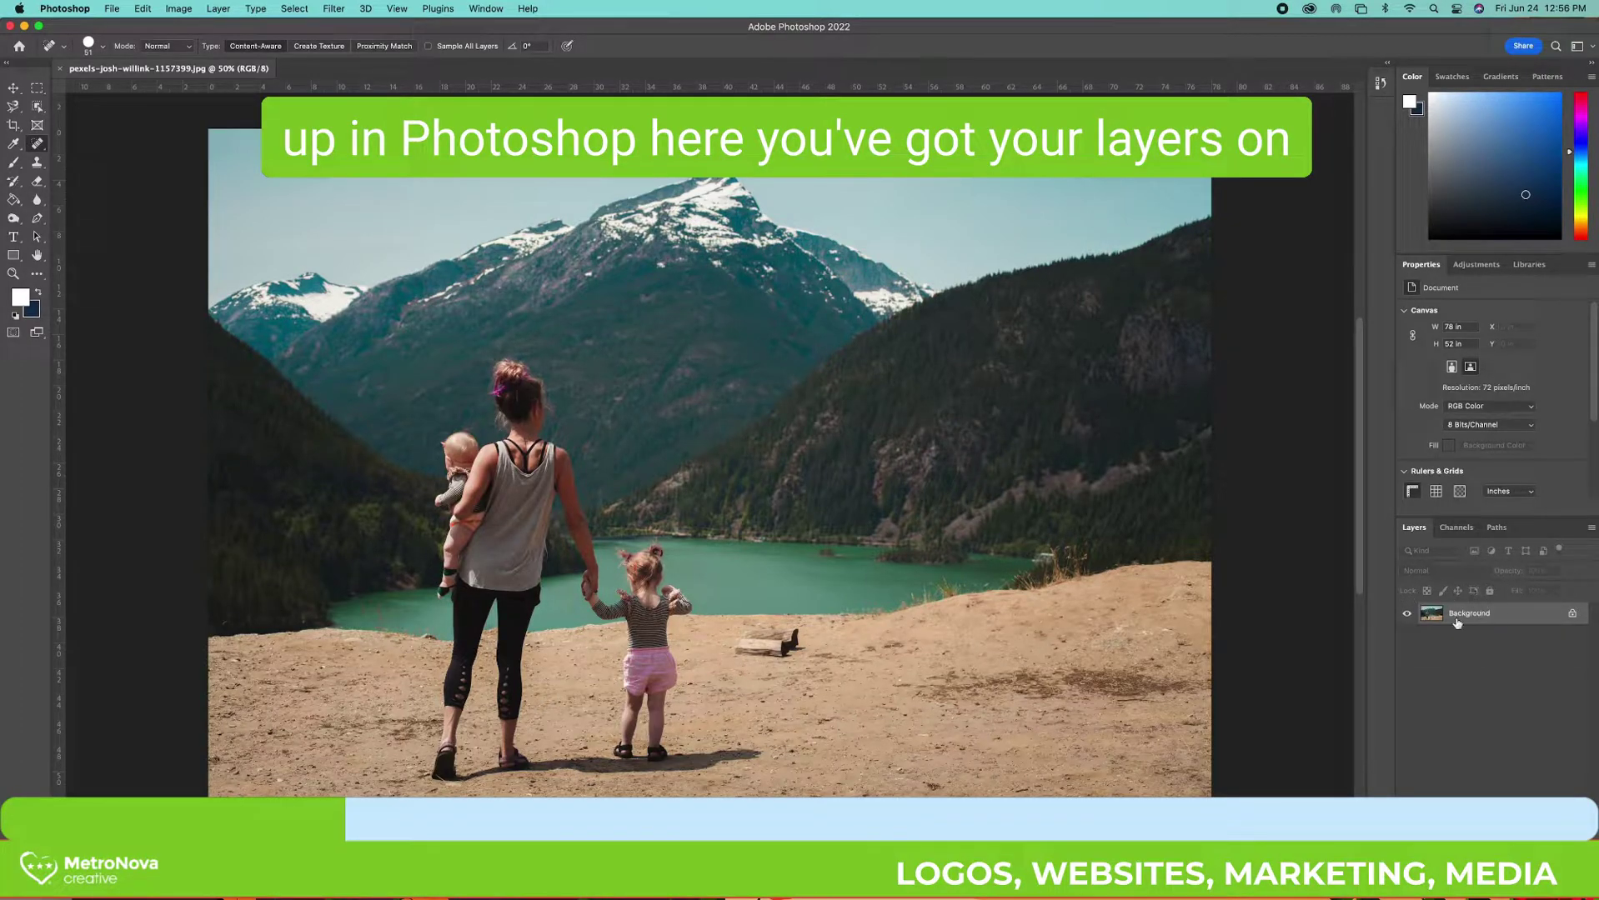
# Unlock the photo's Background layer so it becomes an editable Layer 0
pyautogui.click(1572, 615)
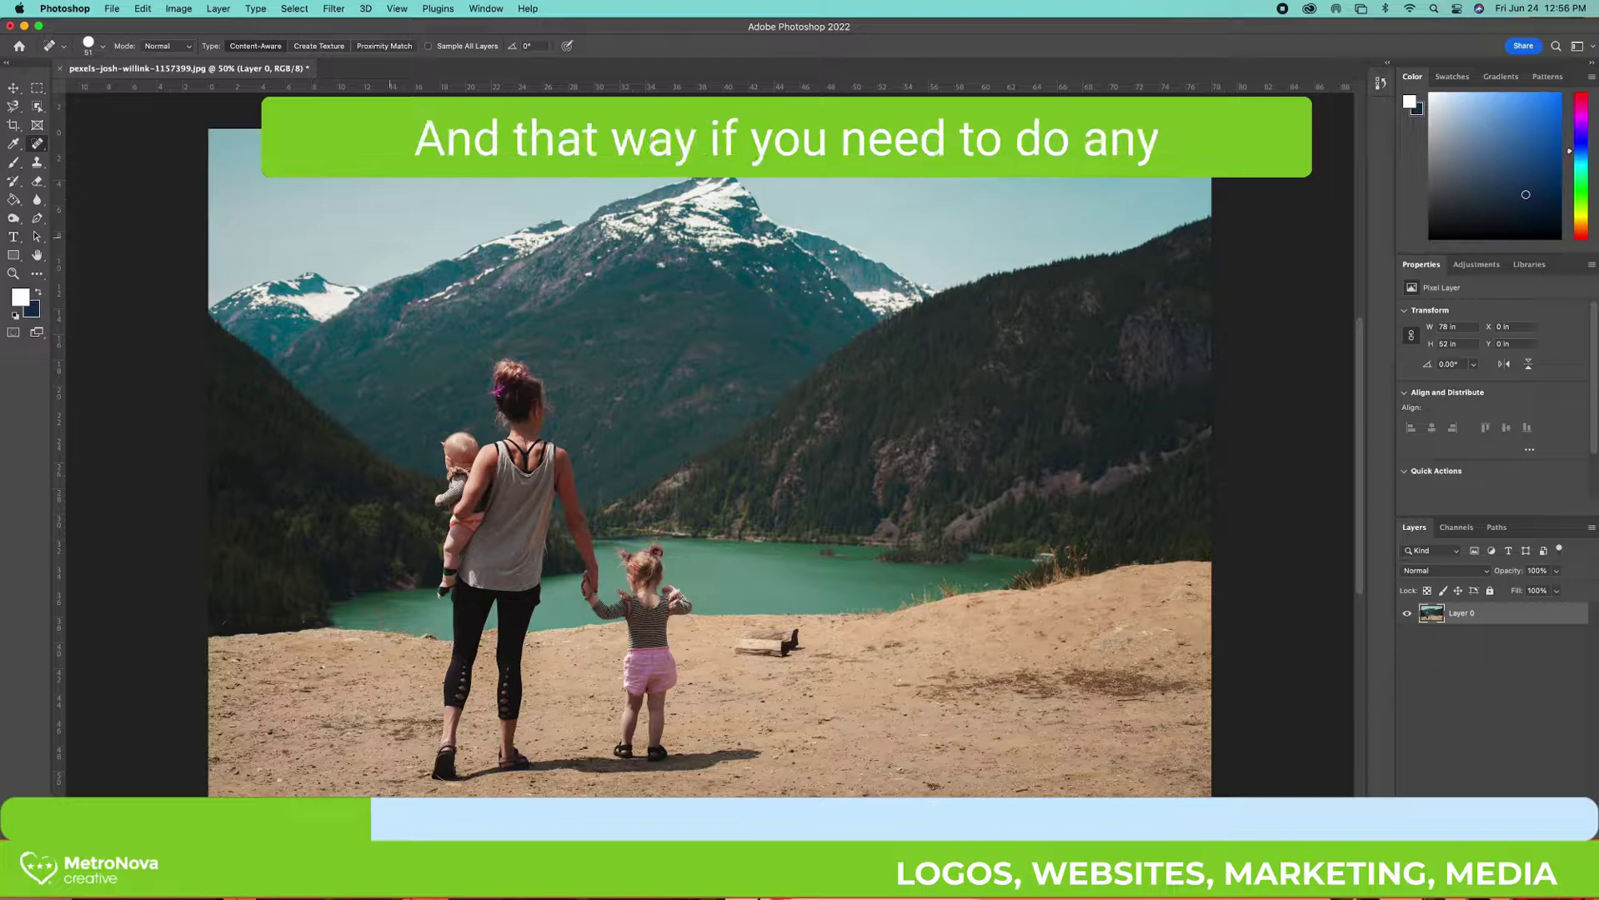
# Preview Brightness/Contrast with brightness 14, then cancel so the photo stays unchanged
pyautogui.click(178, 9)
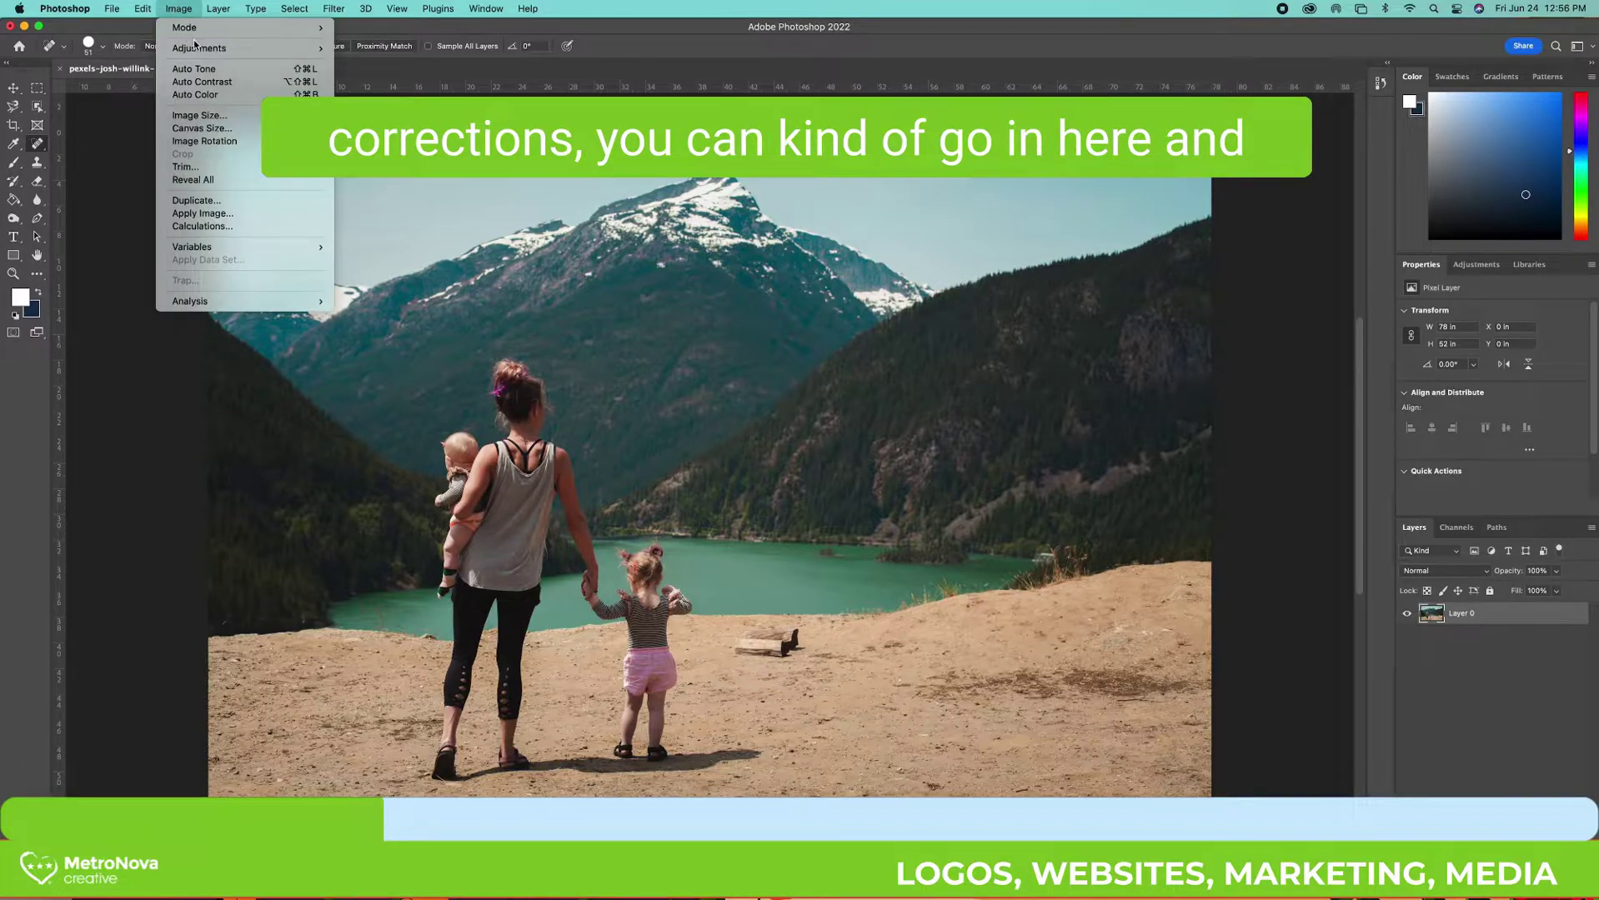
pyautogui.moveTo(250, 48)
pyautogui.click(373, 48)
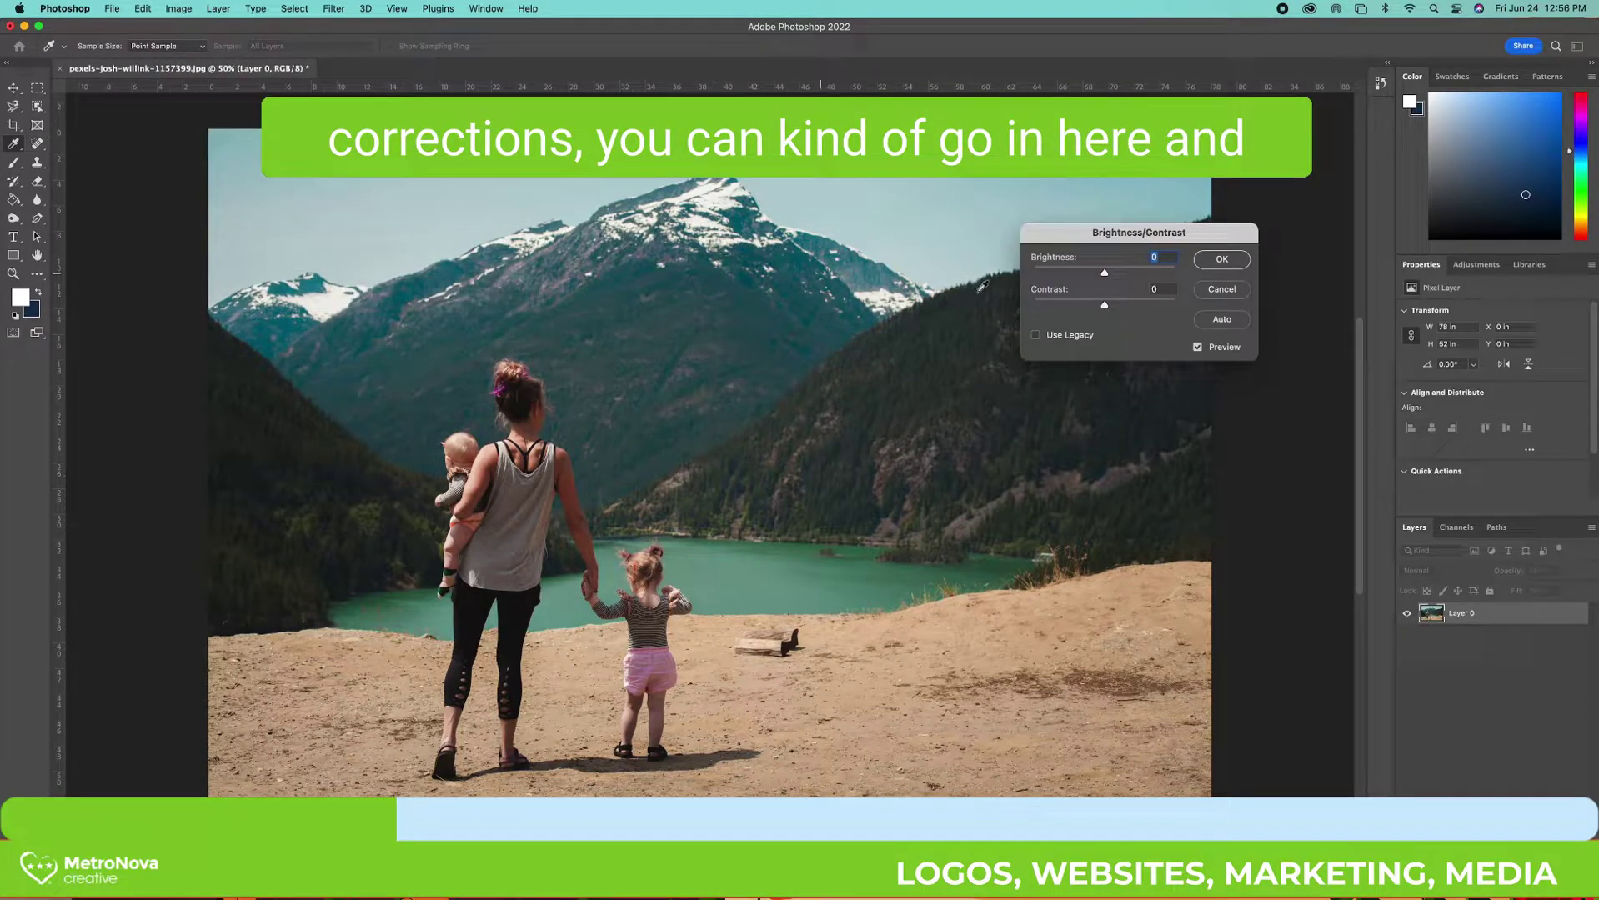
pyautogui.click(1109, 273)
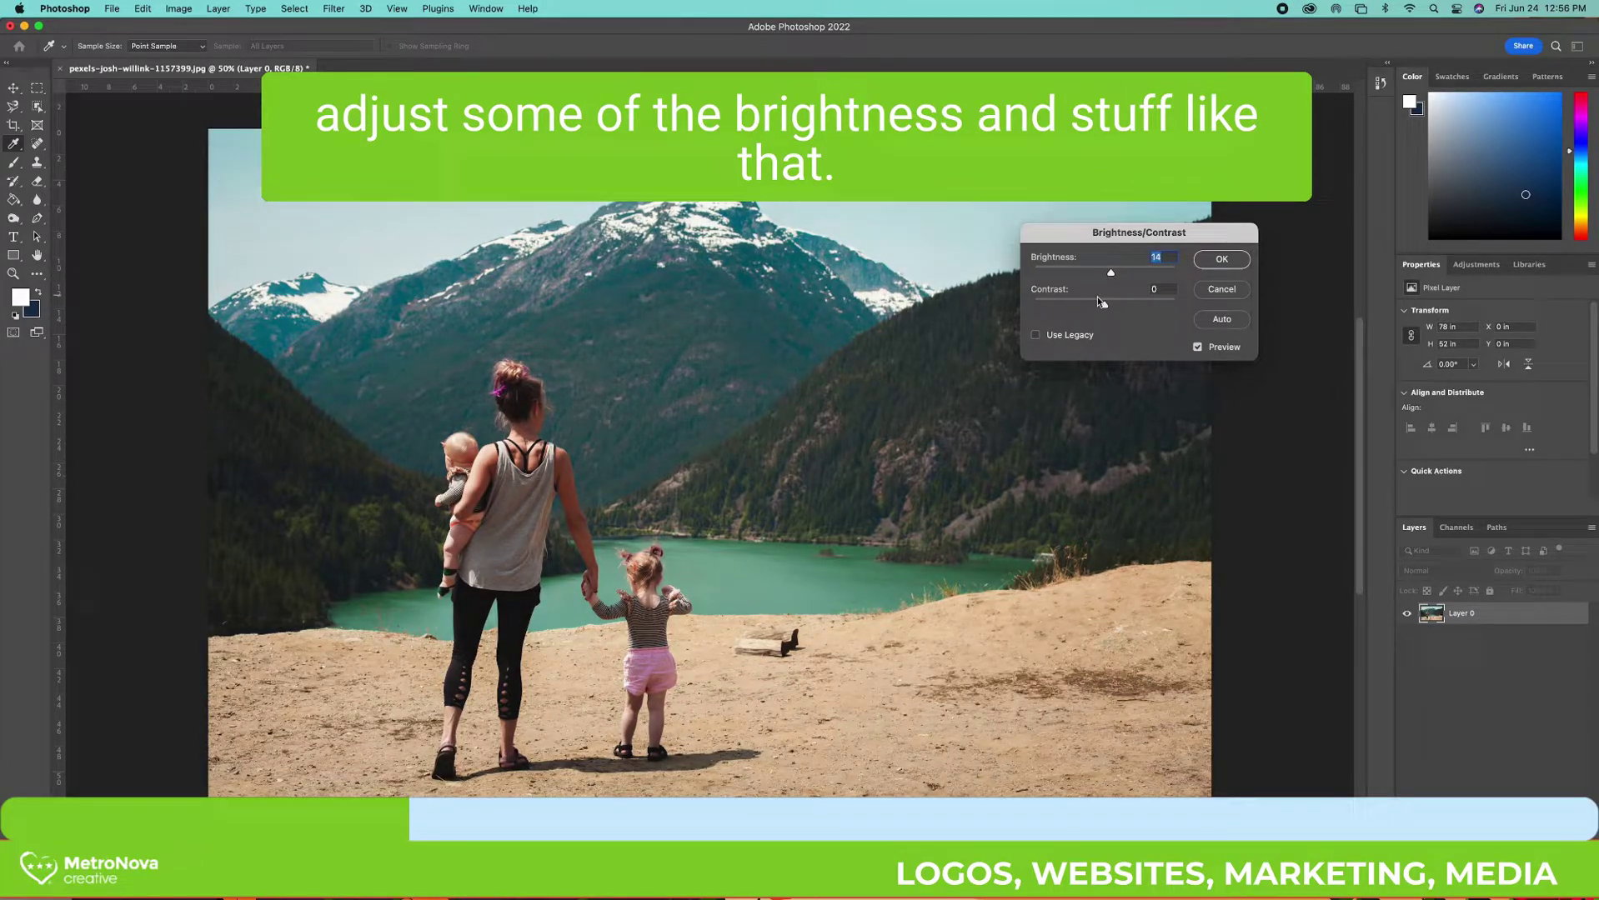
pyautogui.click(1222, 291)
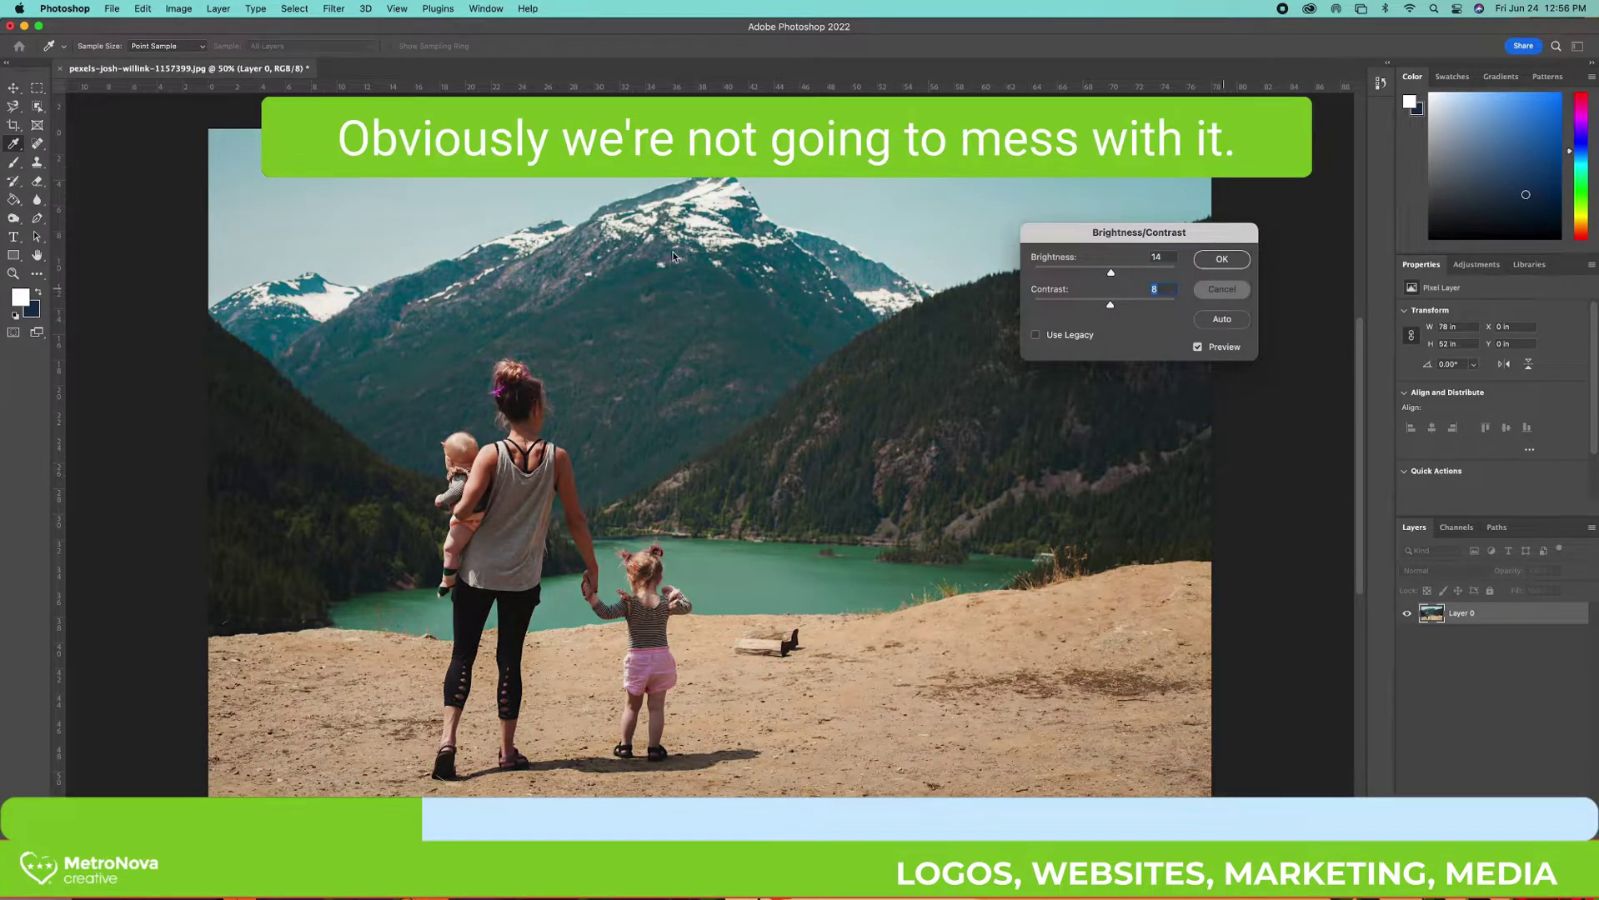
# In Image Size, set the width to 2000 pixels with proportions linked and apply
pyautogui.press('j')
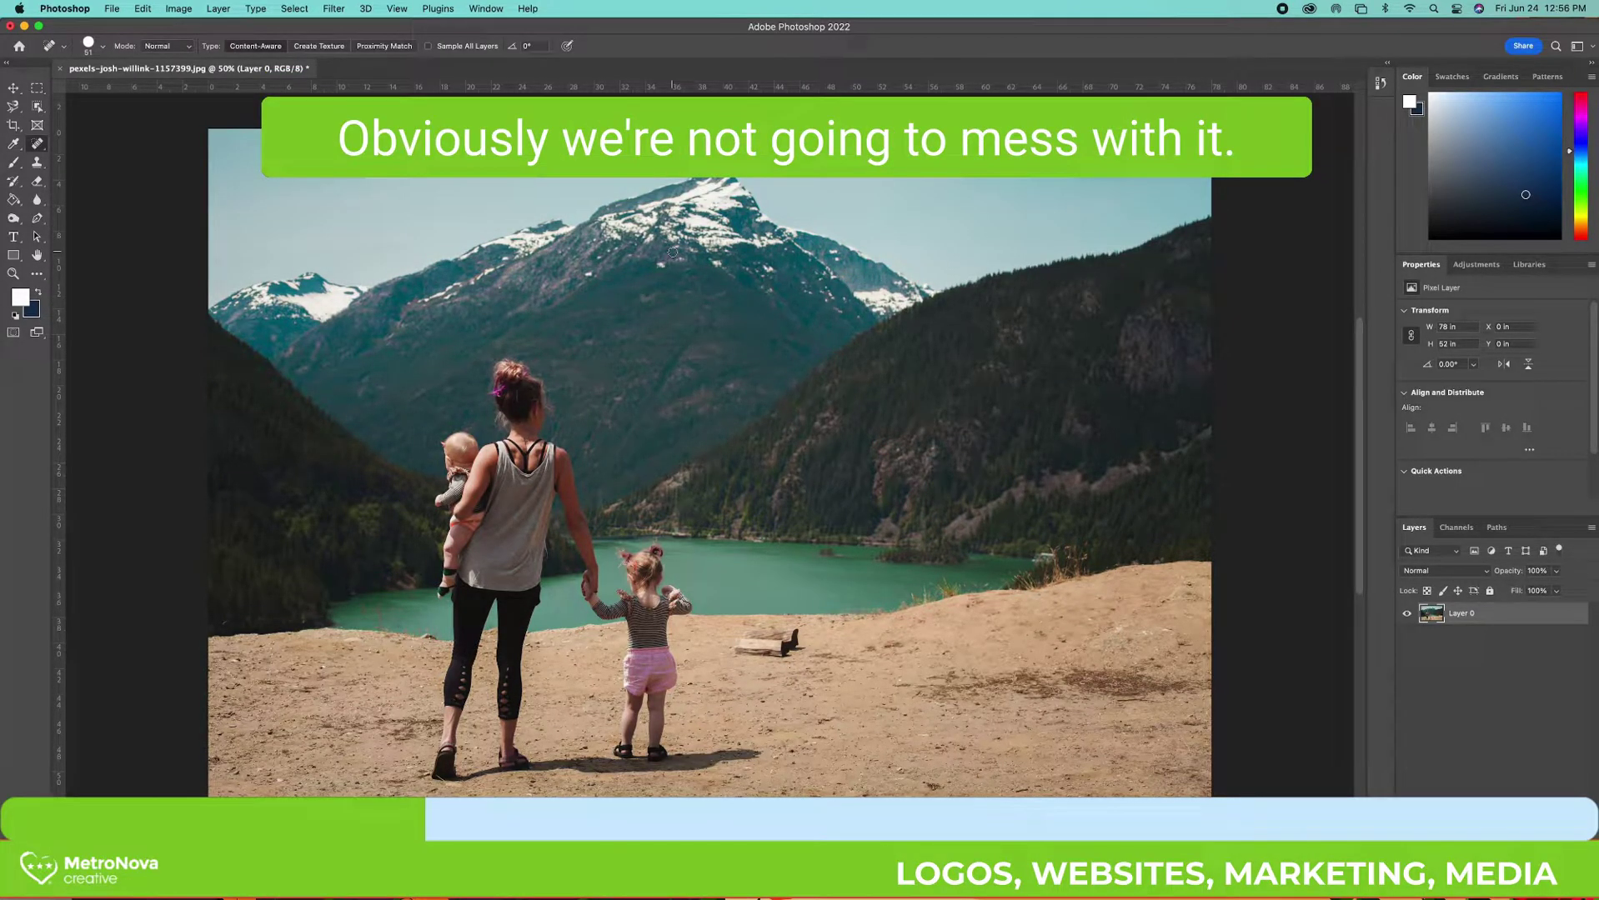
pyautogui.click(181, 10)
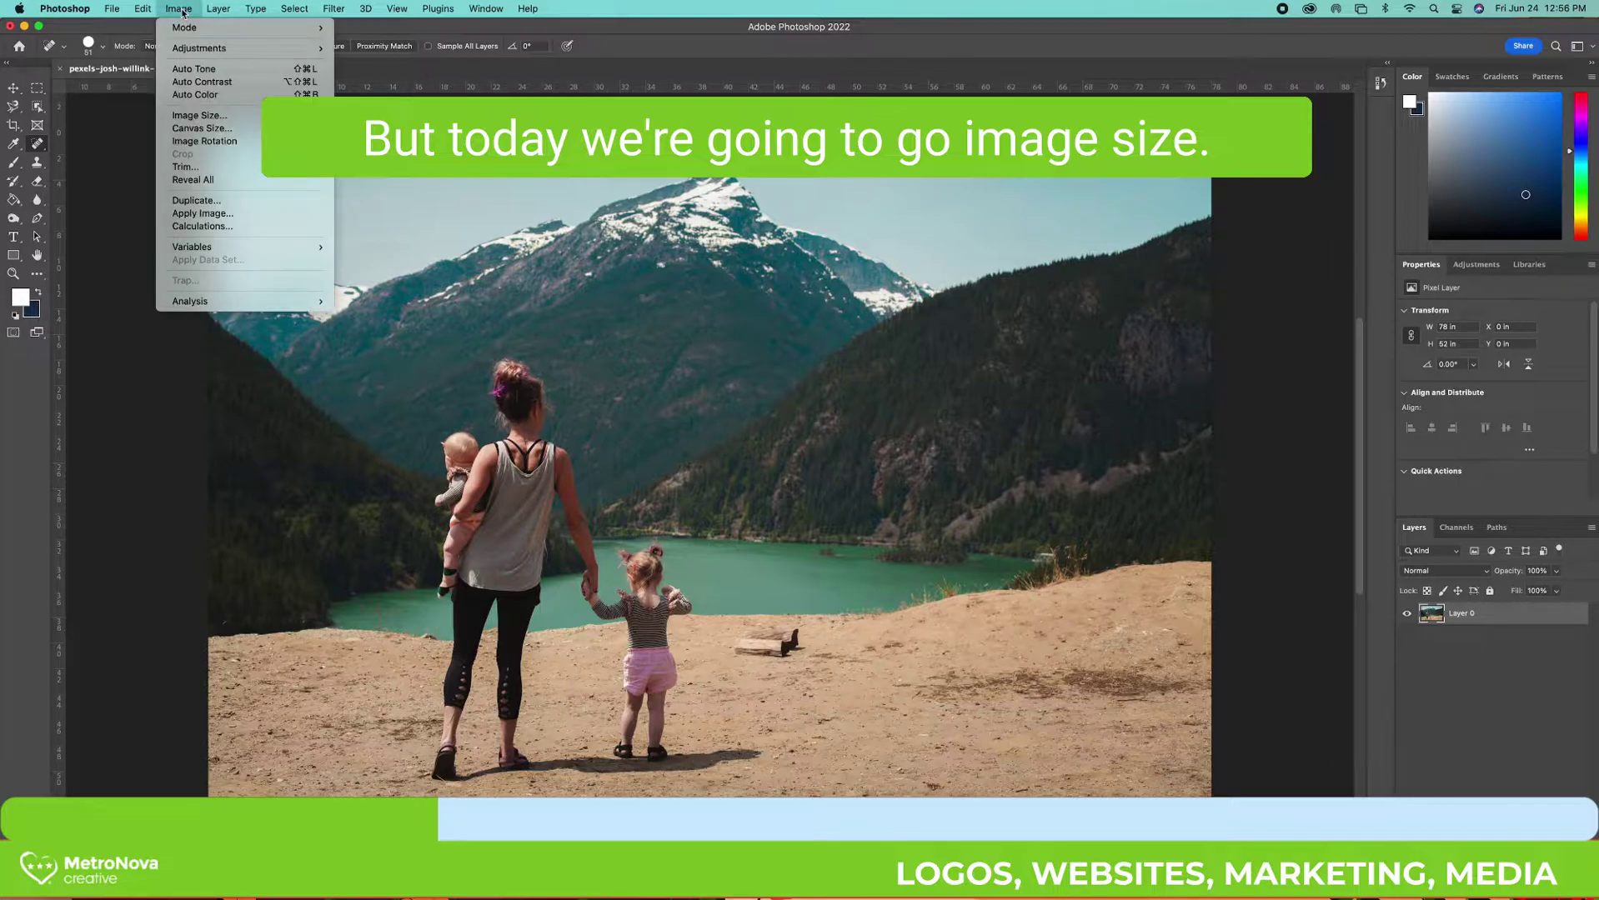
pyautogui.click(198, 121)
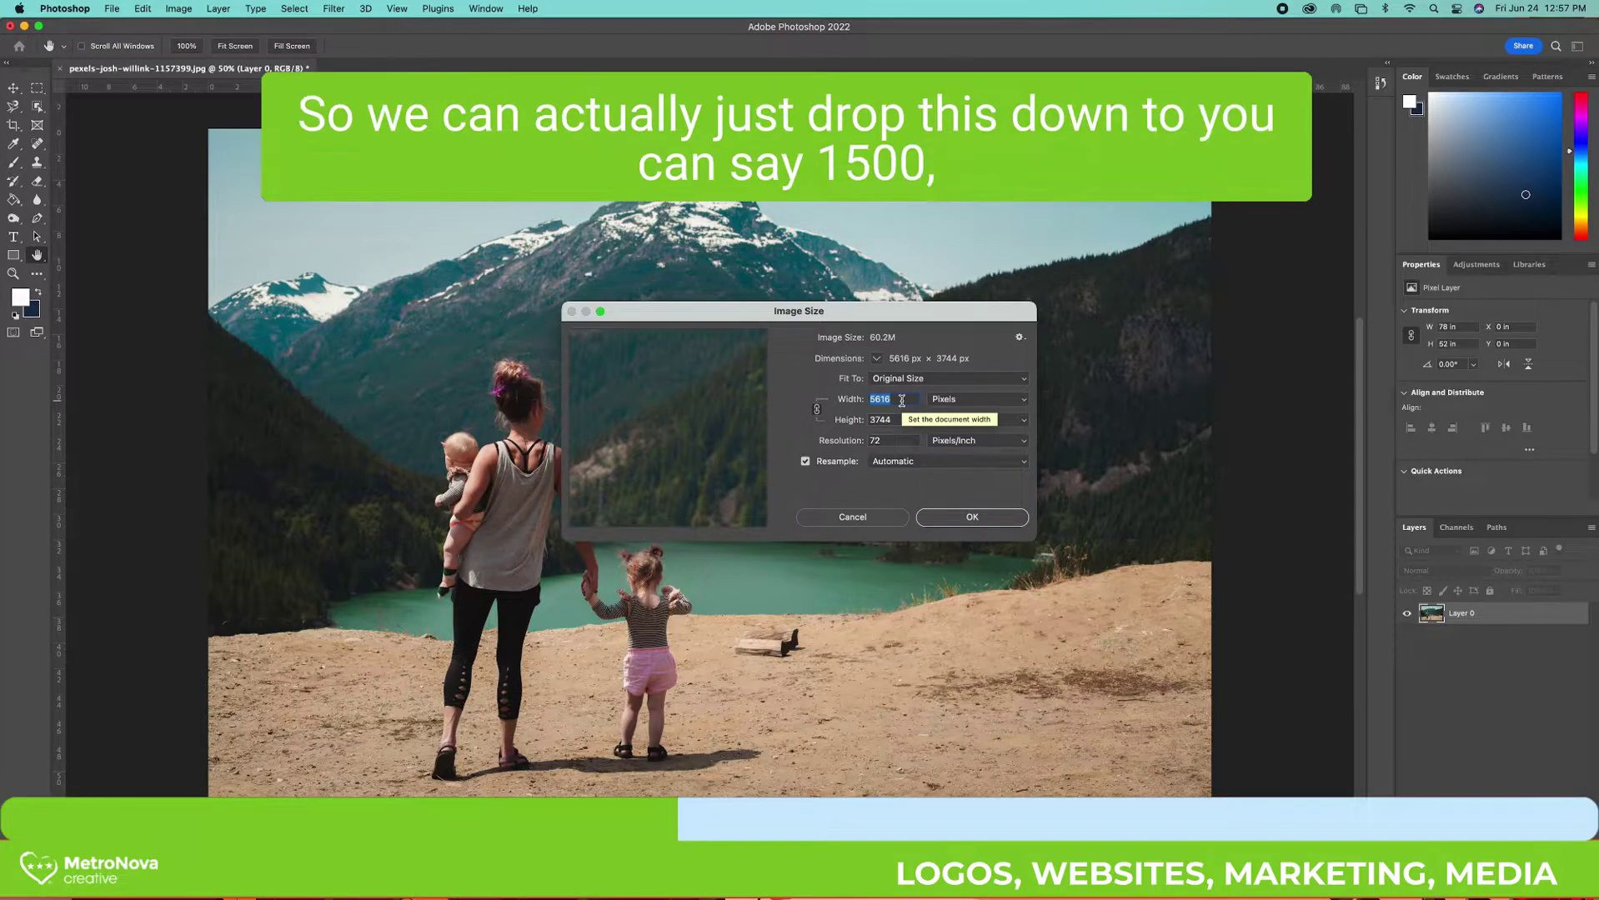
pyautogui.write('150')
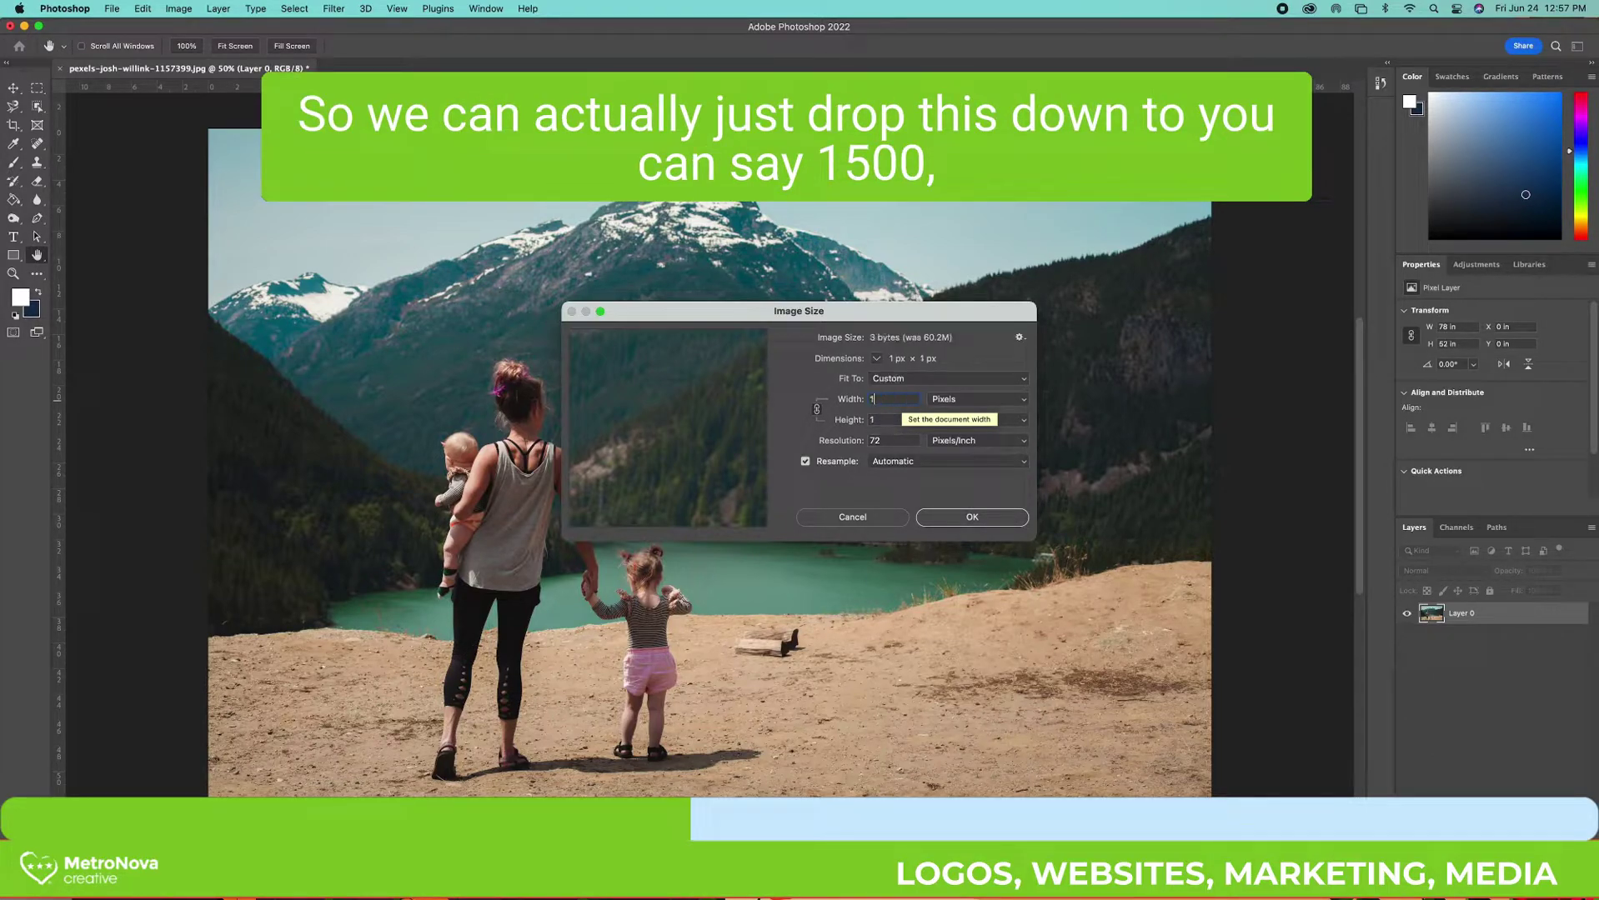
pyautogui.press('BackSpace')
pyautogui.press('BackSpace')
pyautogui.press('BackSpace')
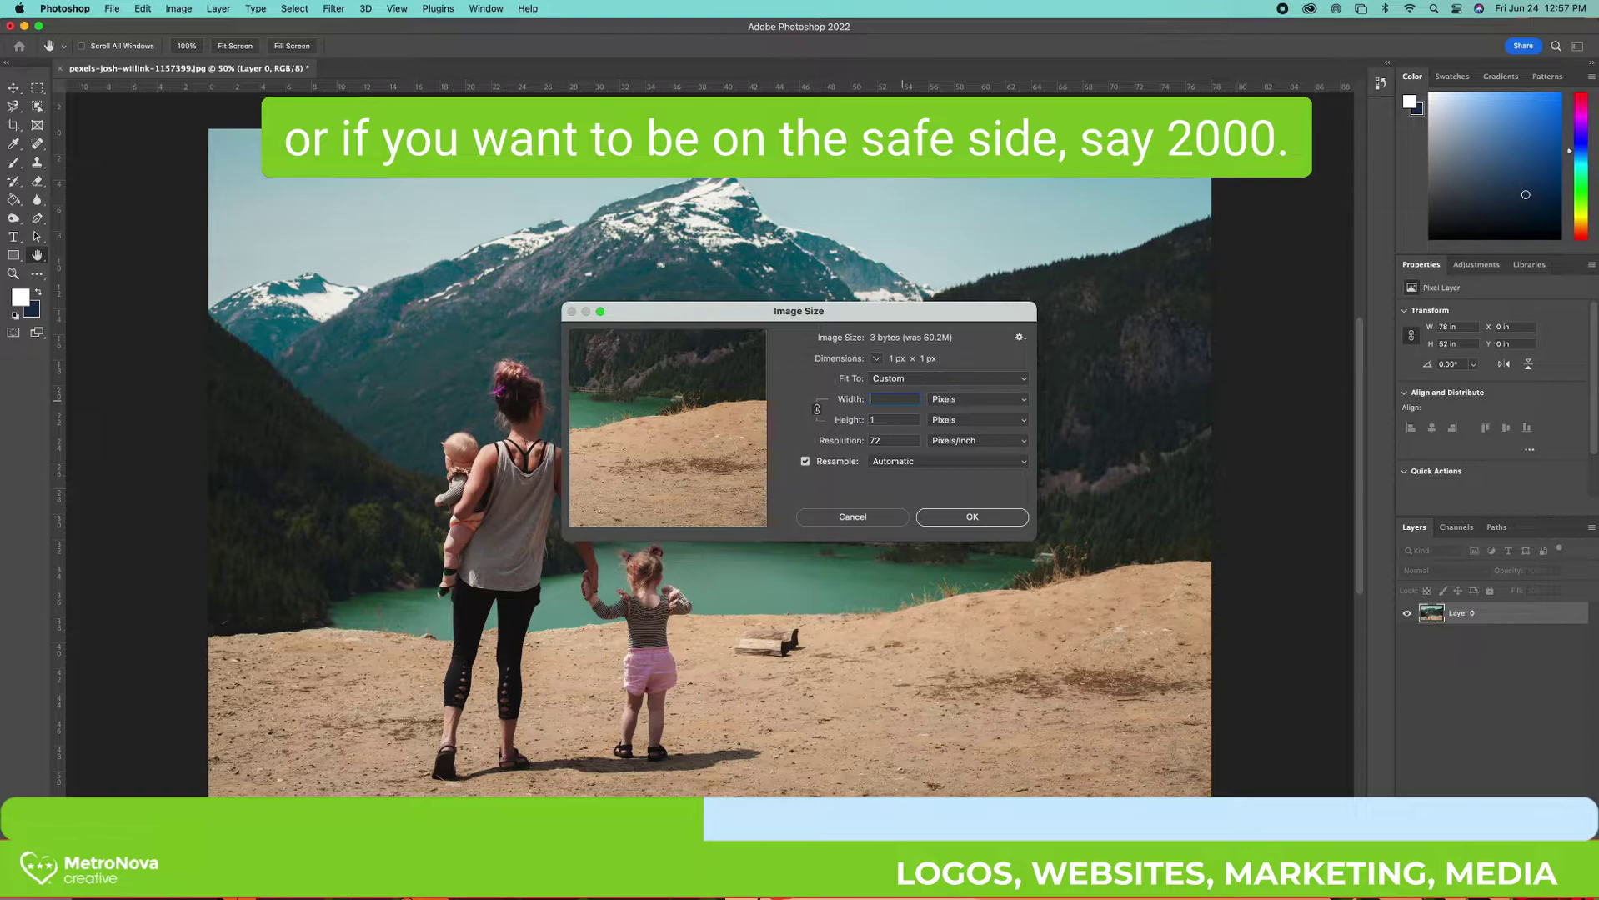
pyautogui.write('200')
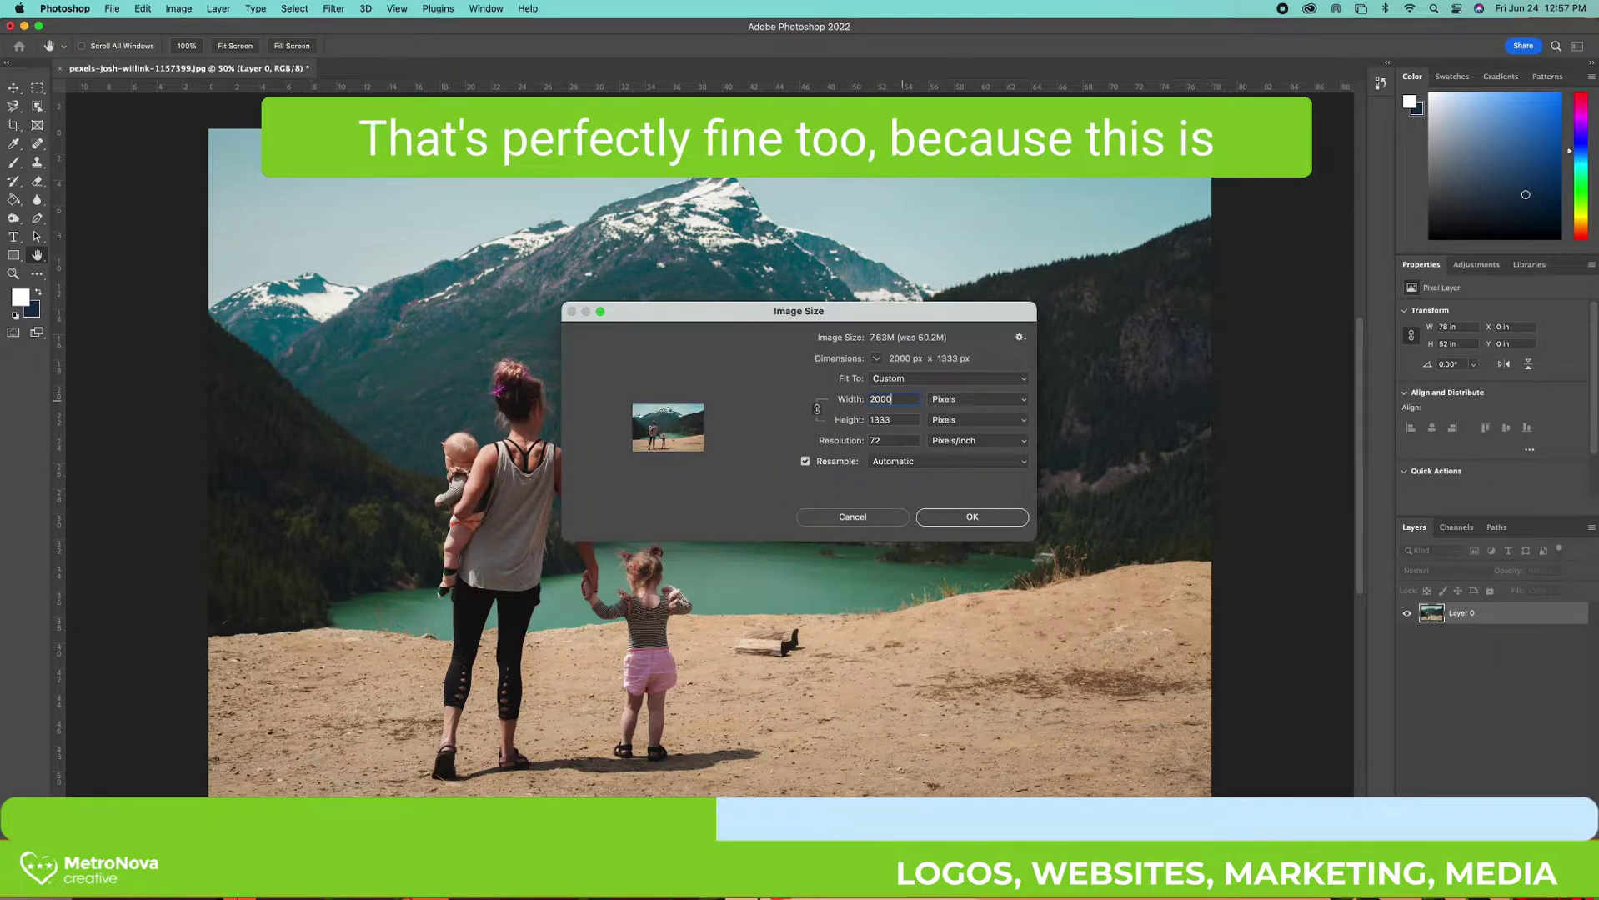
pyautogui.write('0')
pyautogui.click(972, 518)
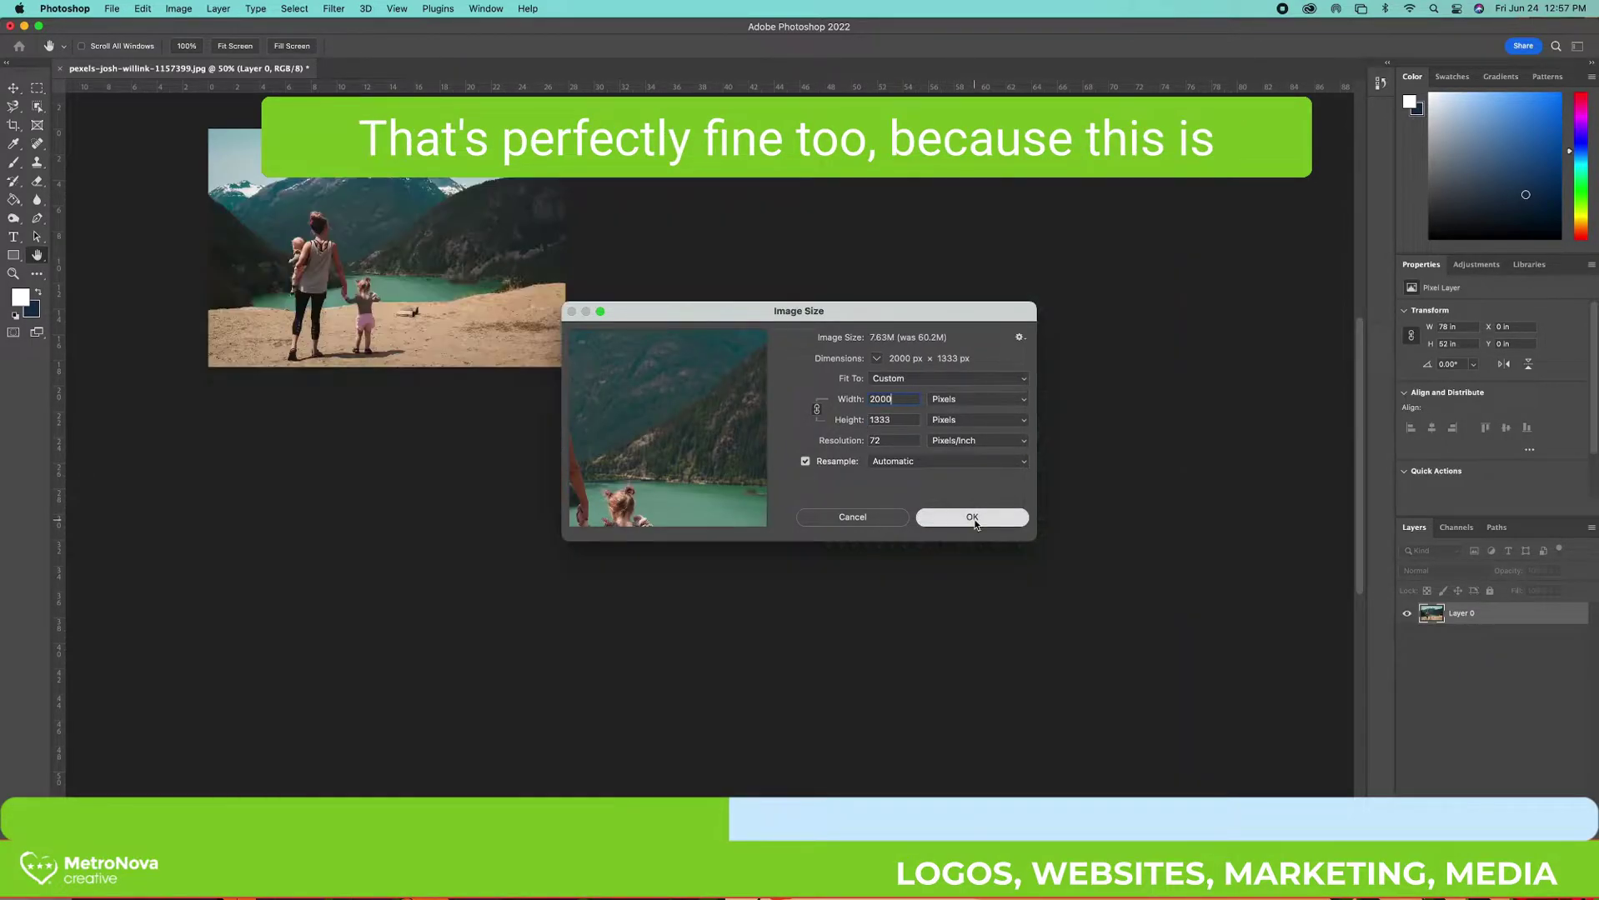
pyautogui.press('j')
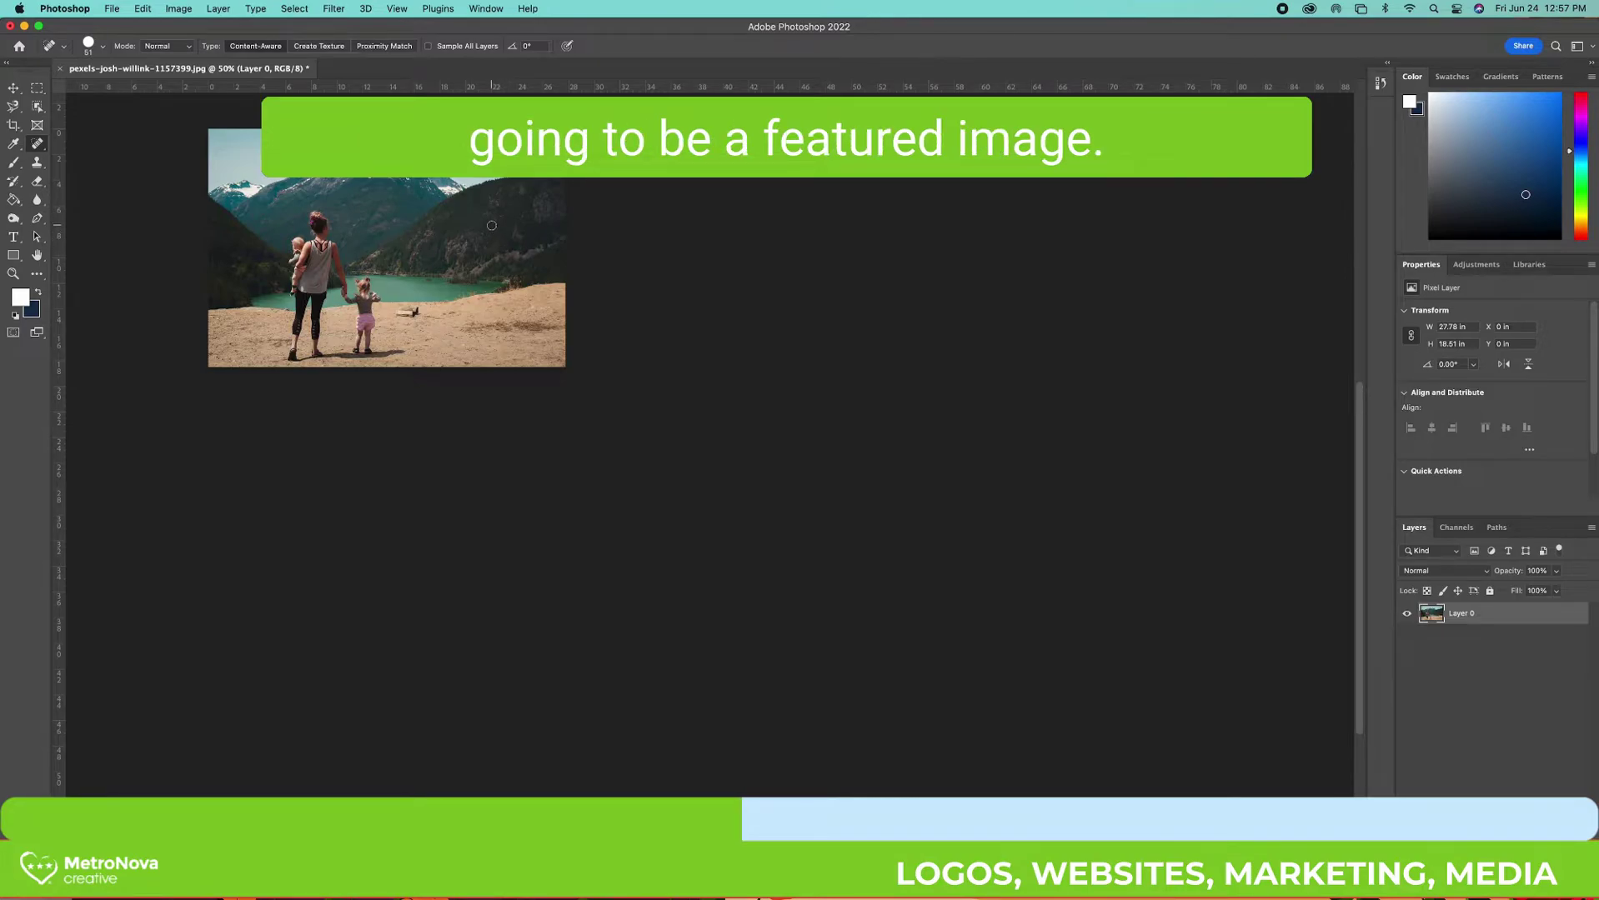
# Switch the view between Fit on Screen and 100% to inspect the resized photo
pyautogui.press('super+0')
pyautogui.press('super+1')
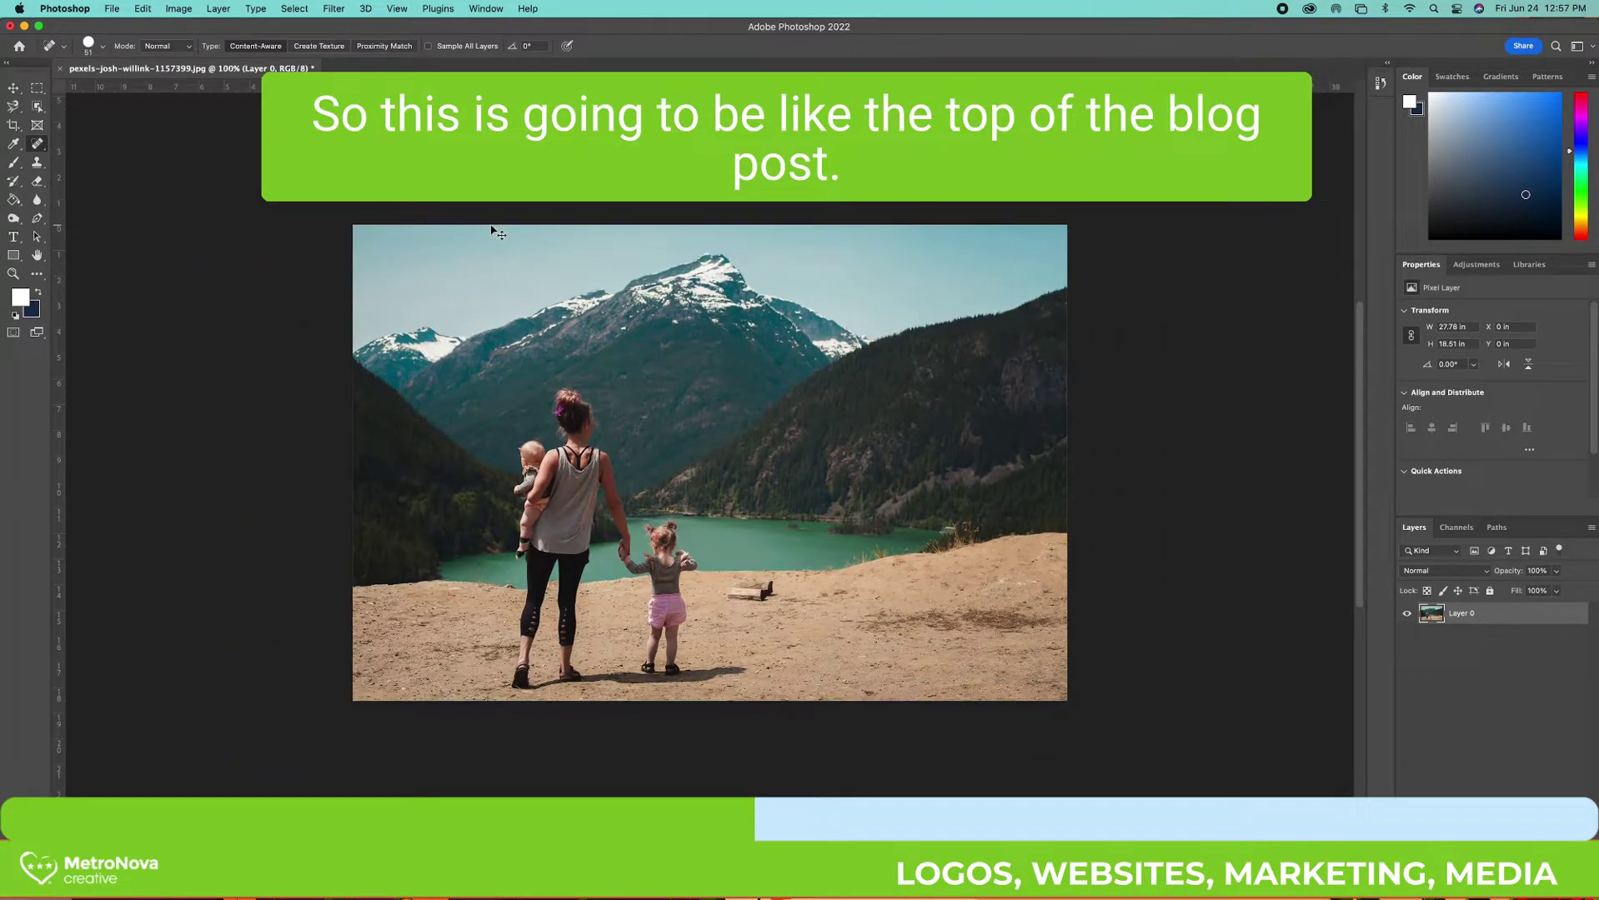
pyautogui.press('super+0')
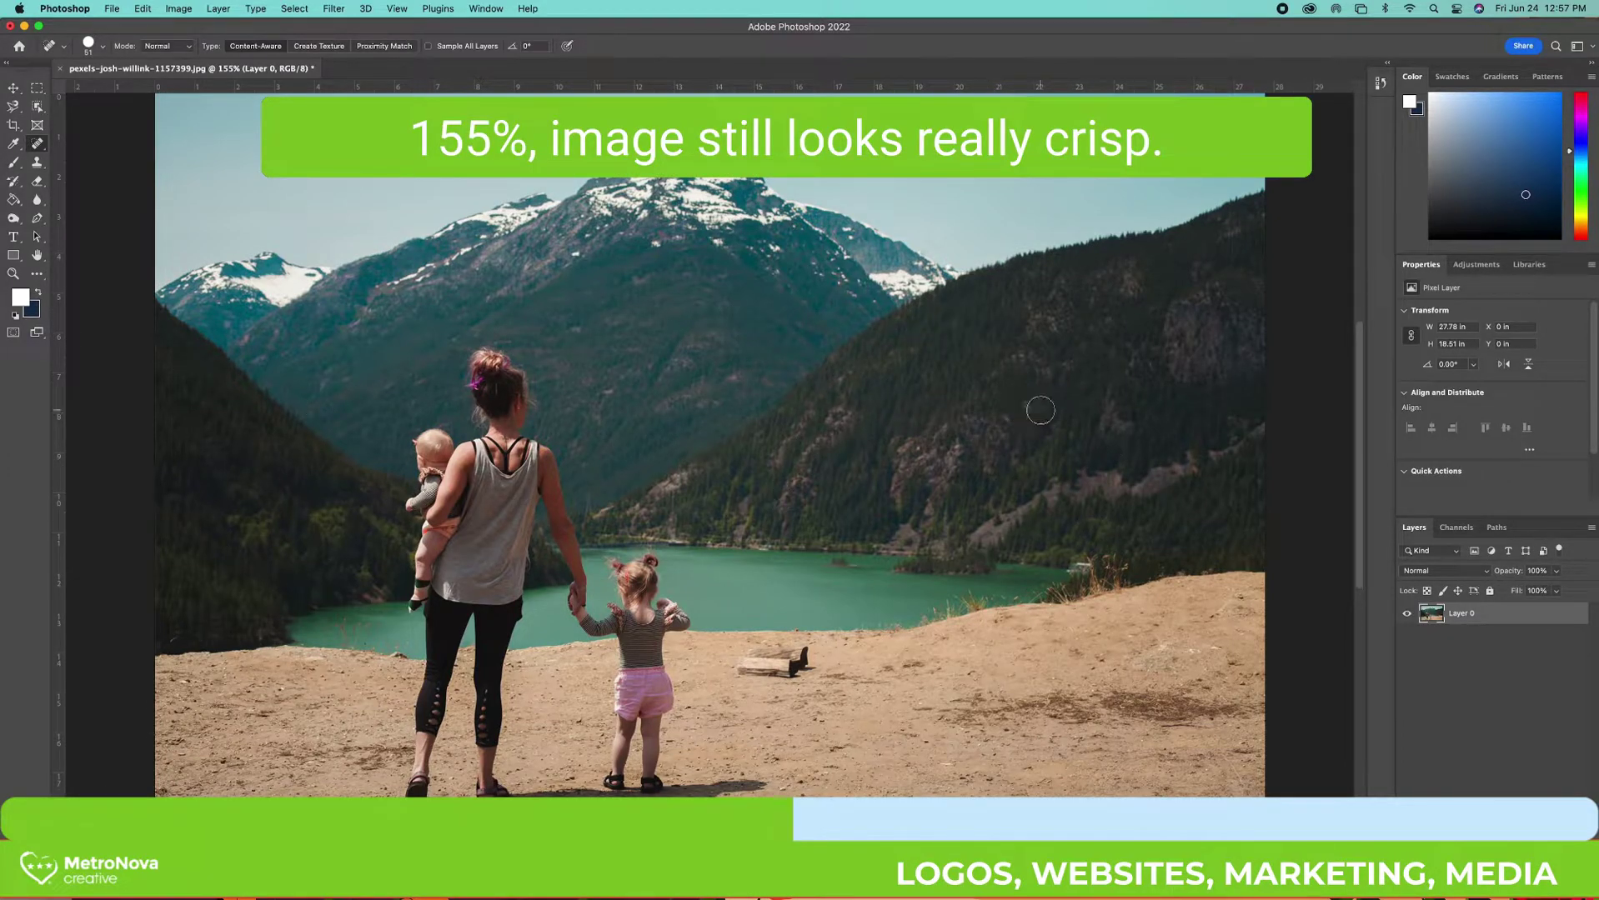
pyautogui.press('super+1')
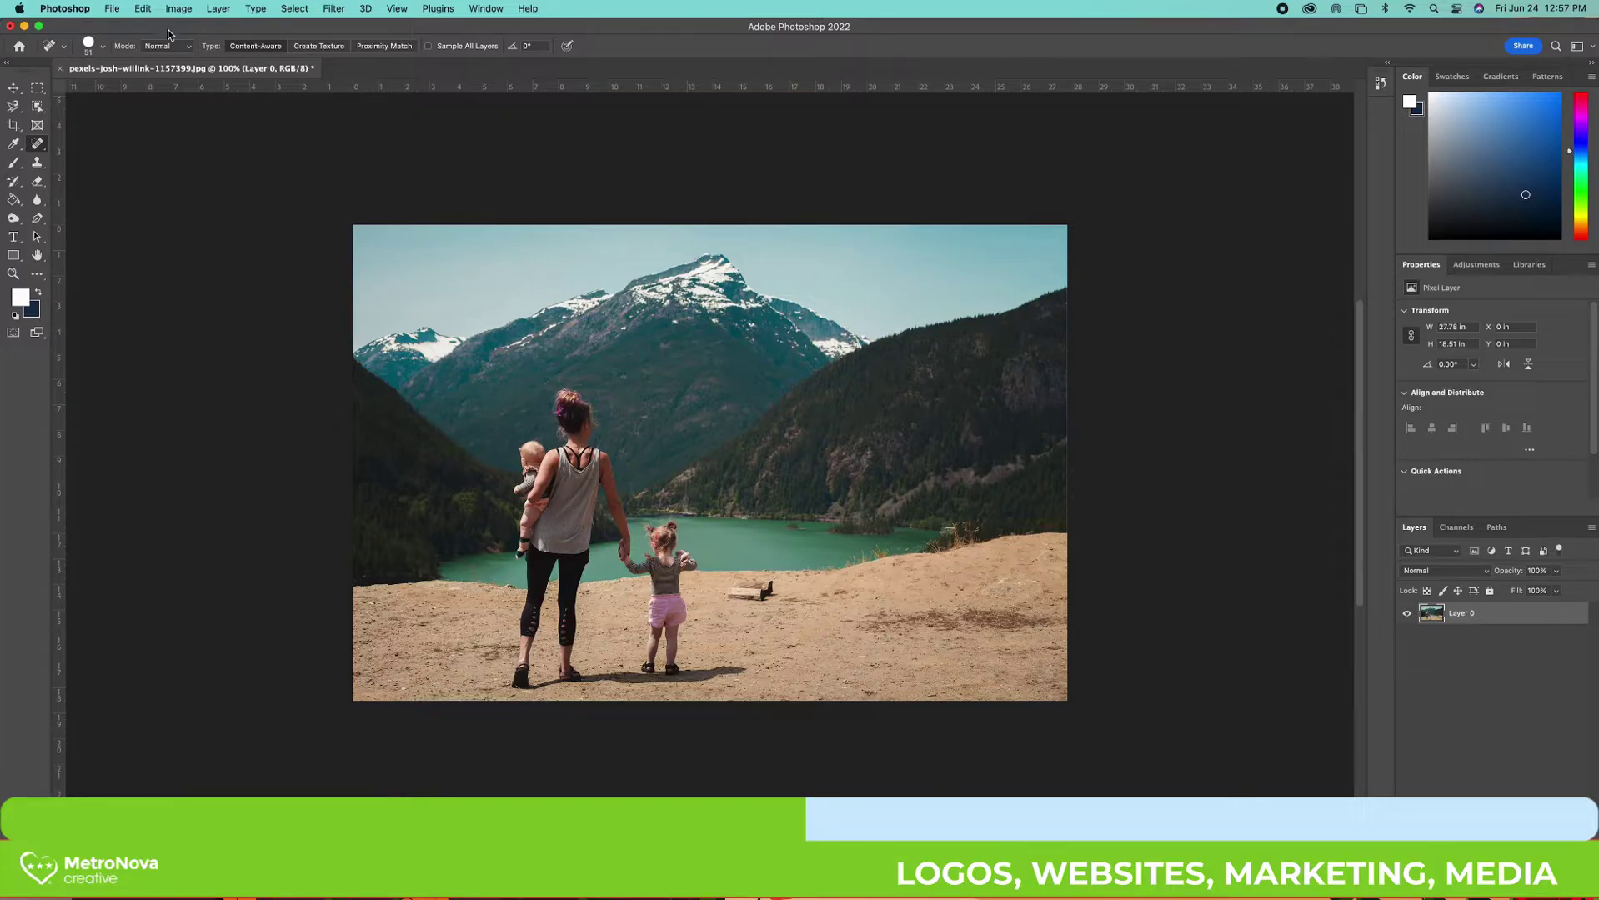
# Open Save for Web (Legacy) with the JPEG quality kept at High
pyautogui.click(111, 8)
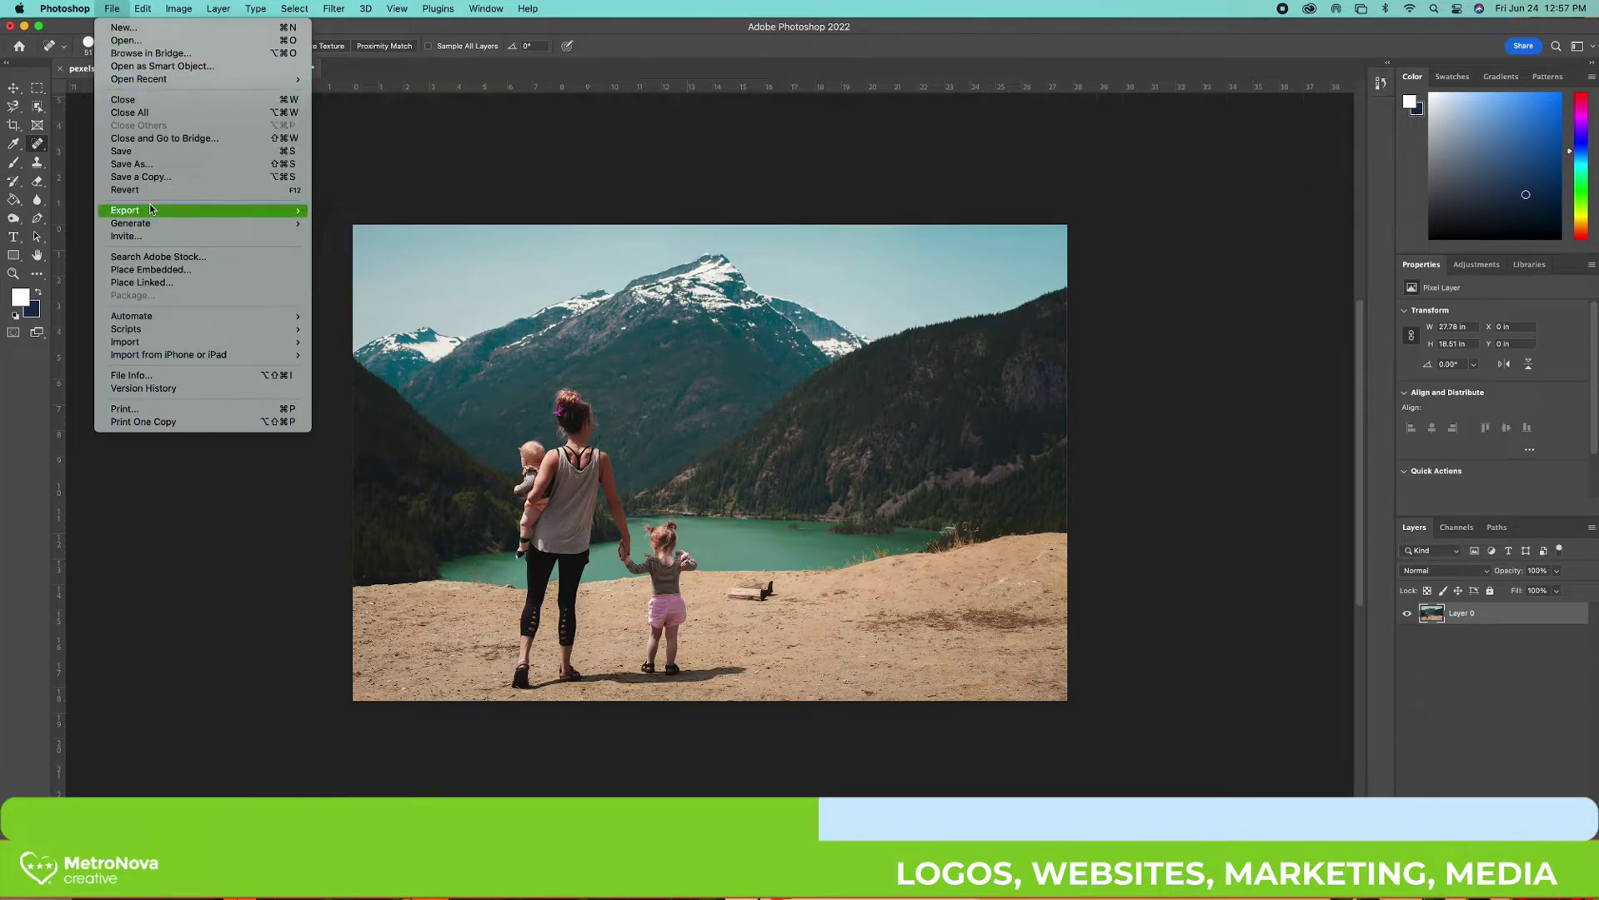
pyautogui.moveTo(151, 209)
pyautogui.click(378, 267)
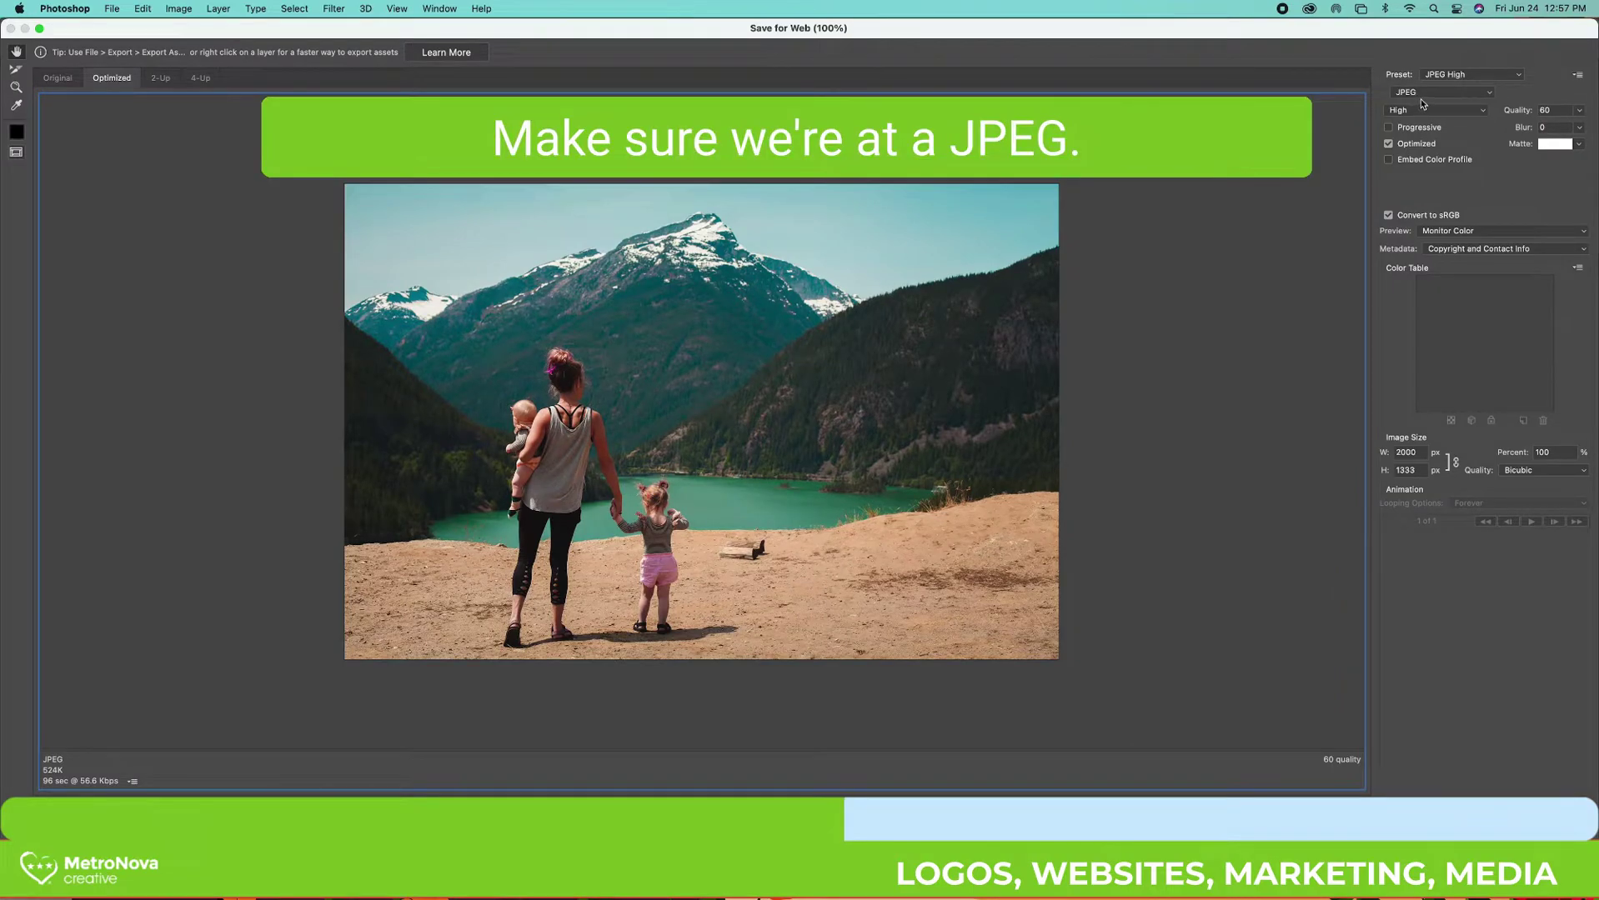
pyautogui.click(1423, 109)
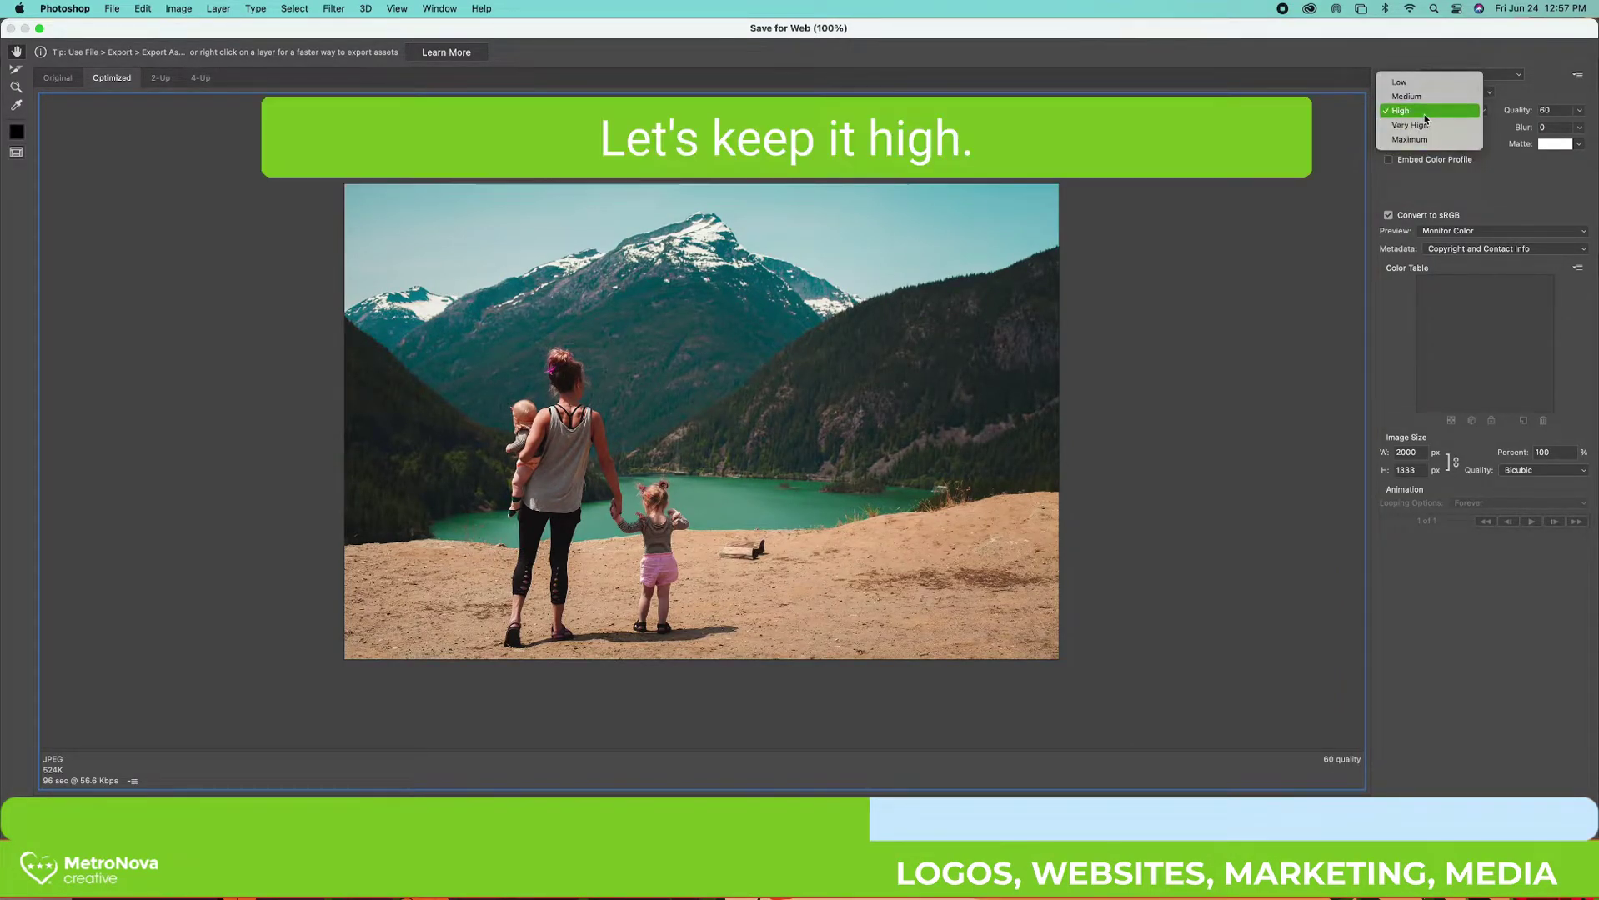
pyautogui.click(1423, 112)
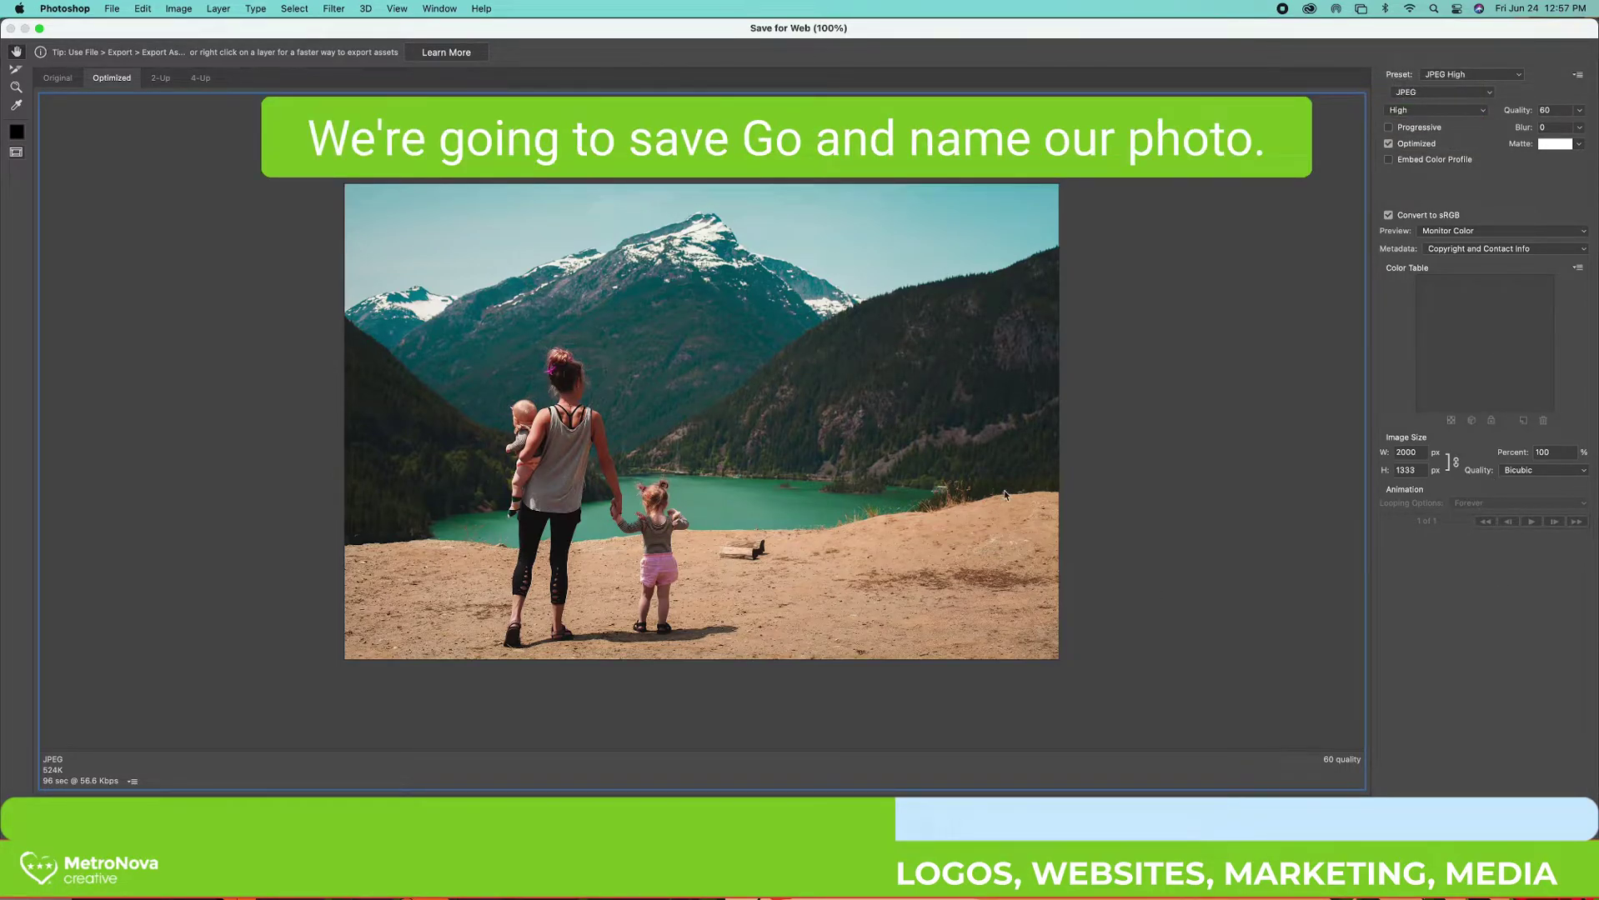
# Save the optimized JPEG to the Desktop as 'Can You VA Blog Hero'
pyautogui.click(1450, 813)
pyautogui.click(579, 205)
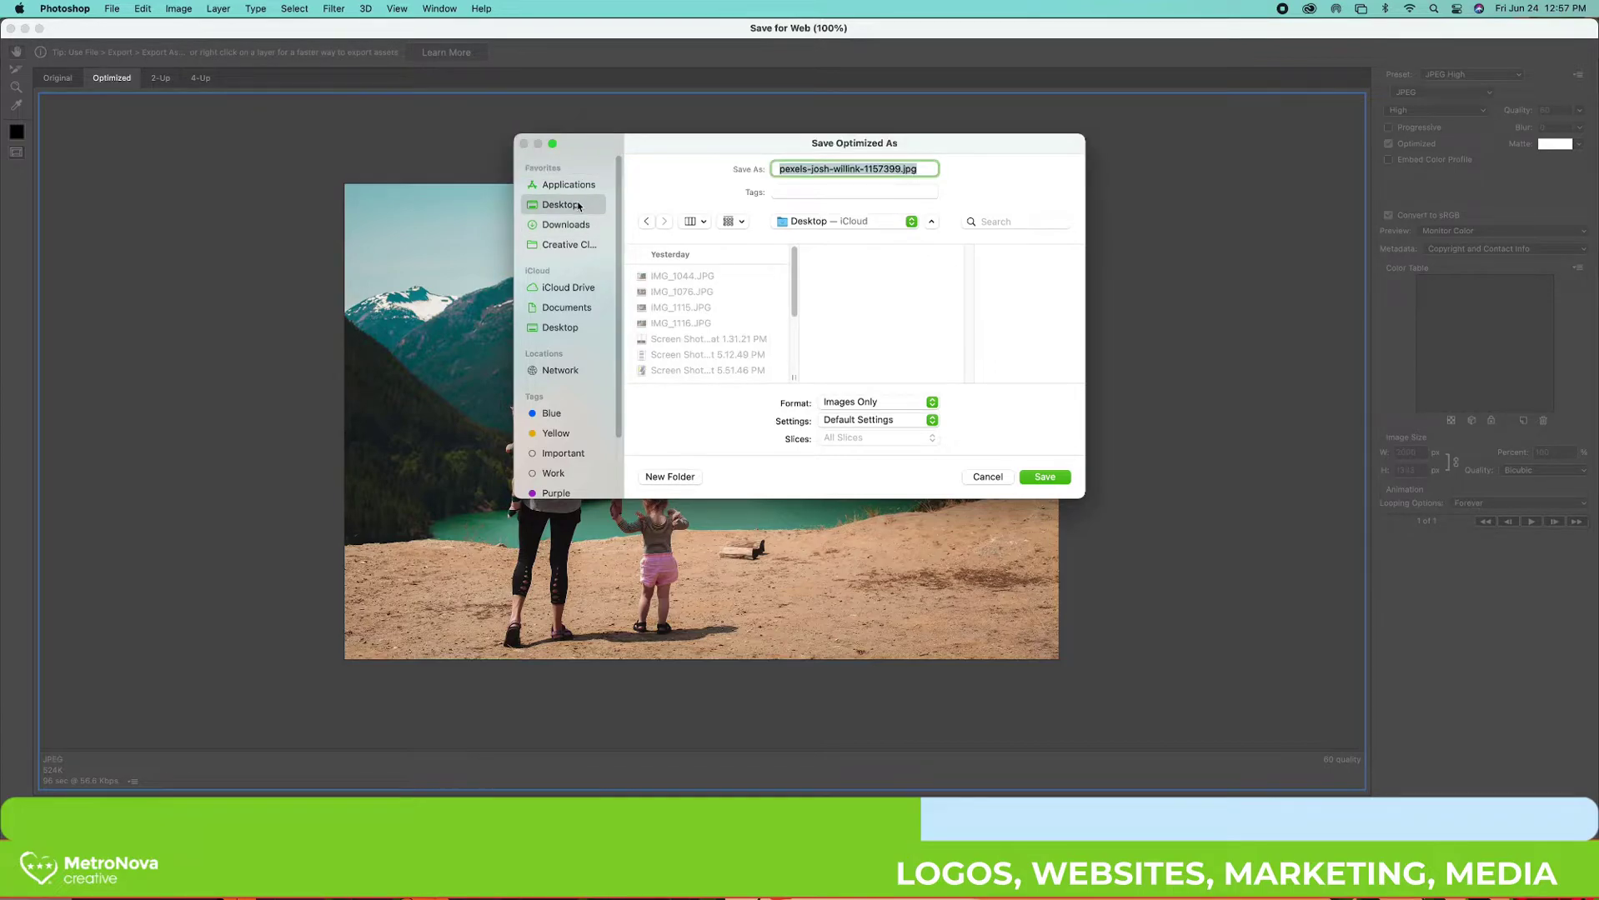
pyautogui.write('Can You ')
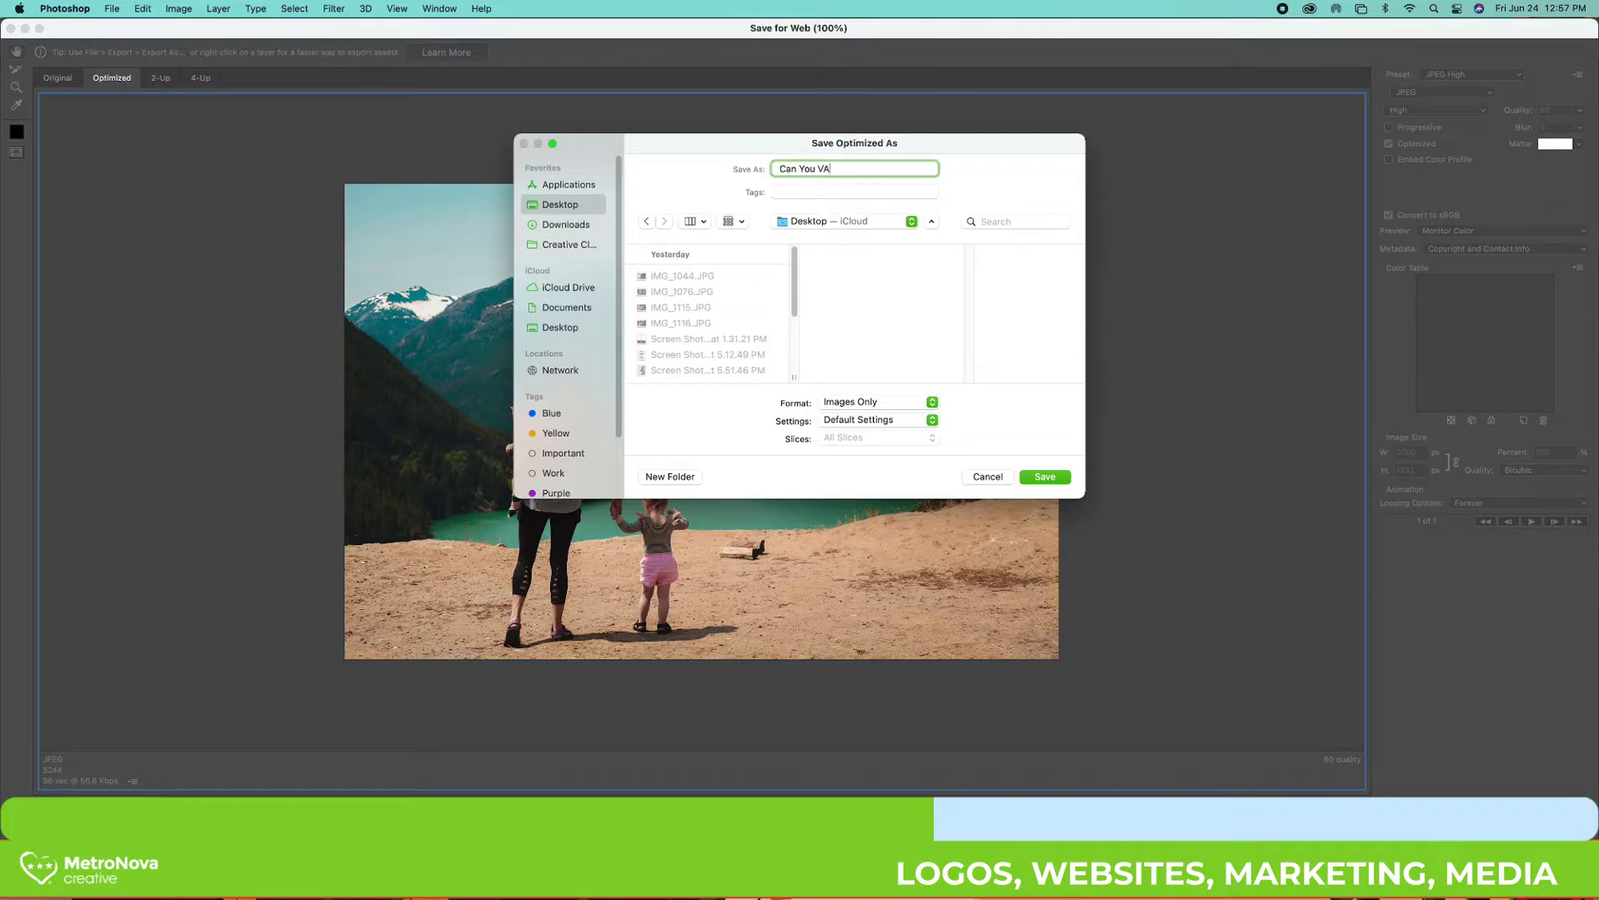
pyautogui.write('VA Blog Hero')
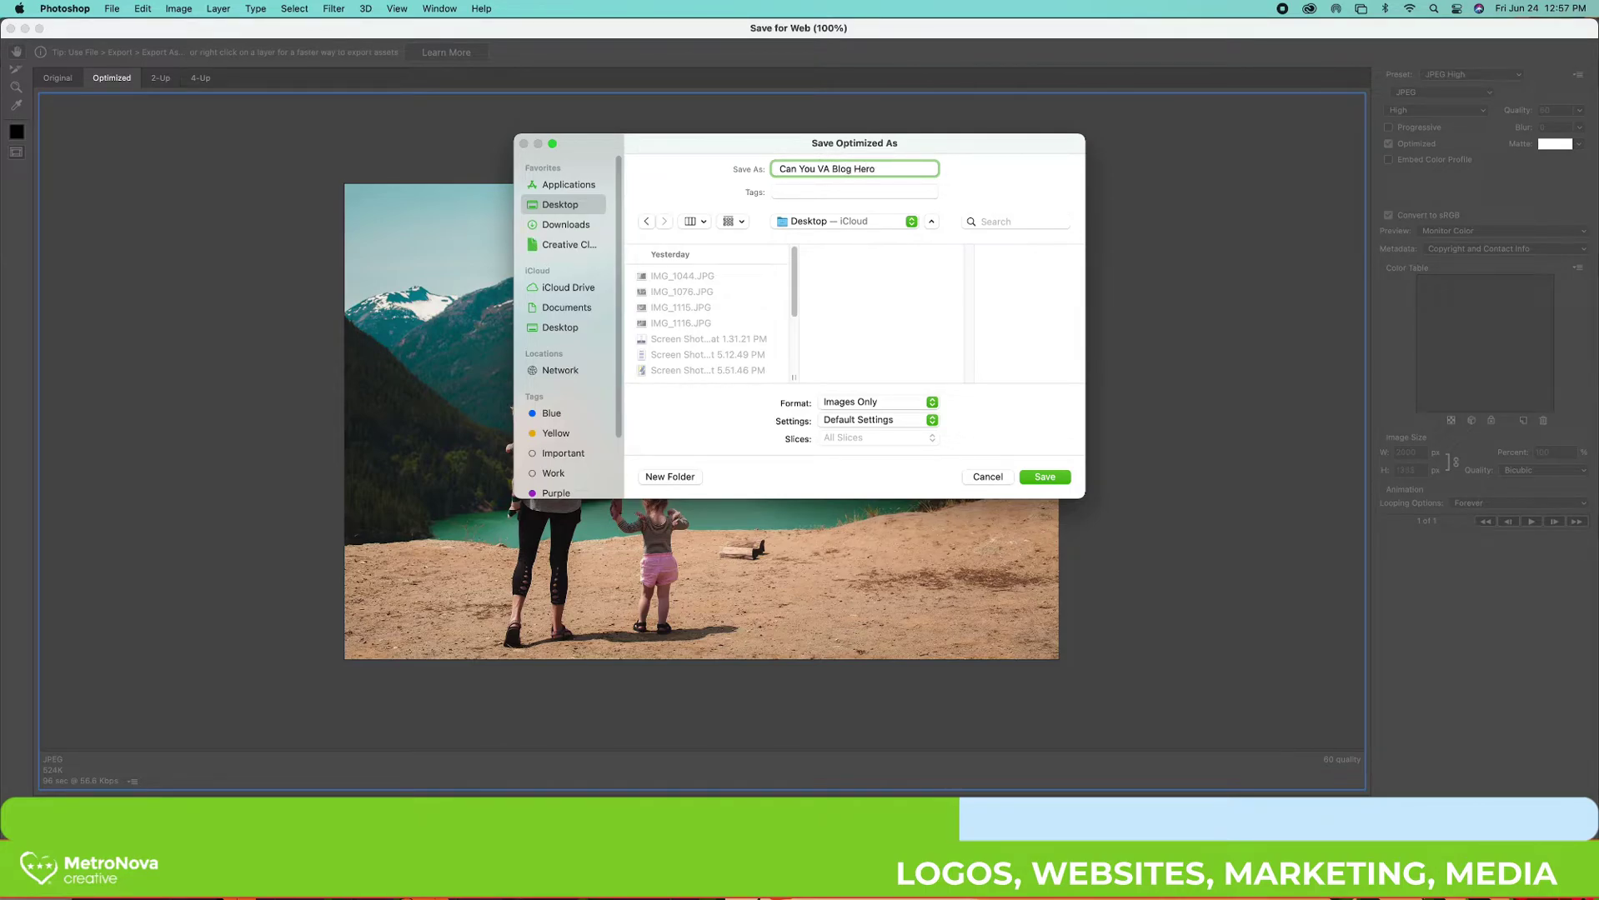
pyautogui.click(1057, 480)
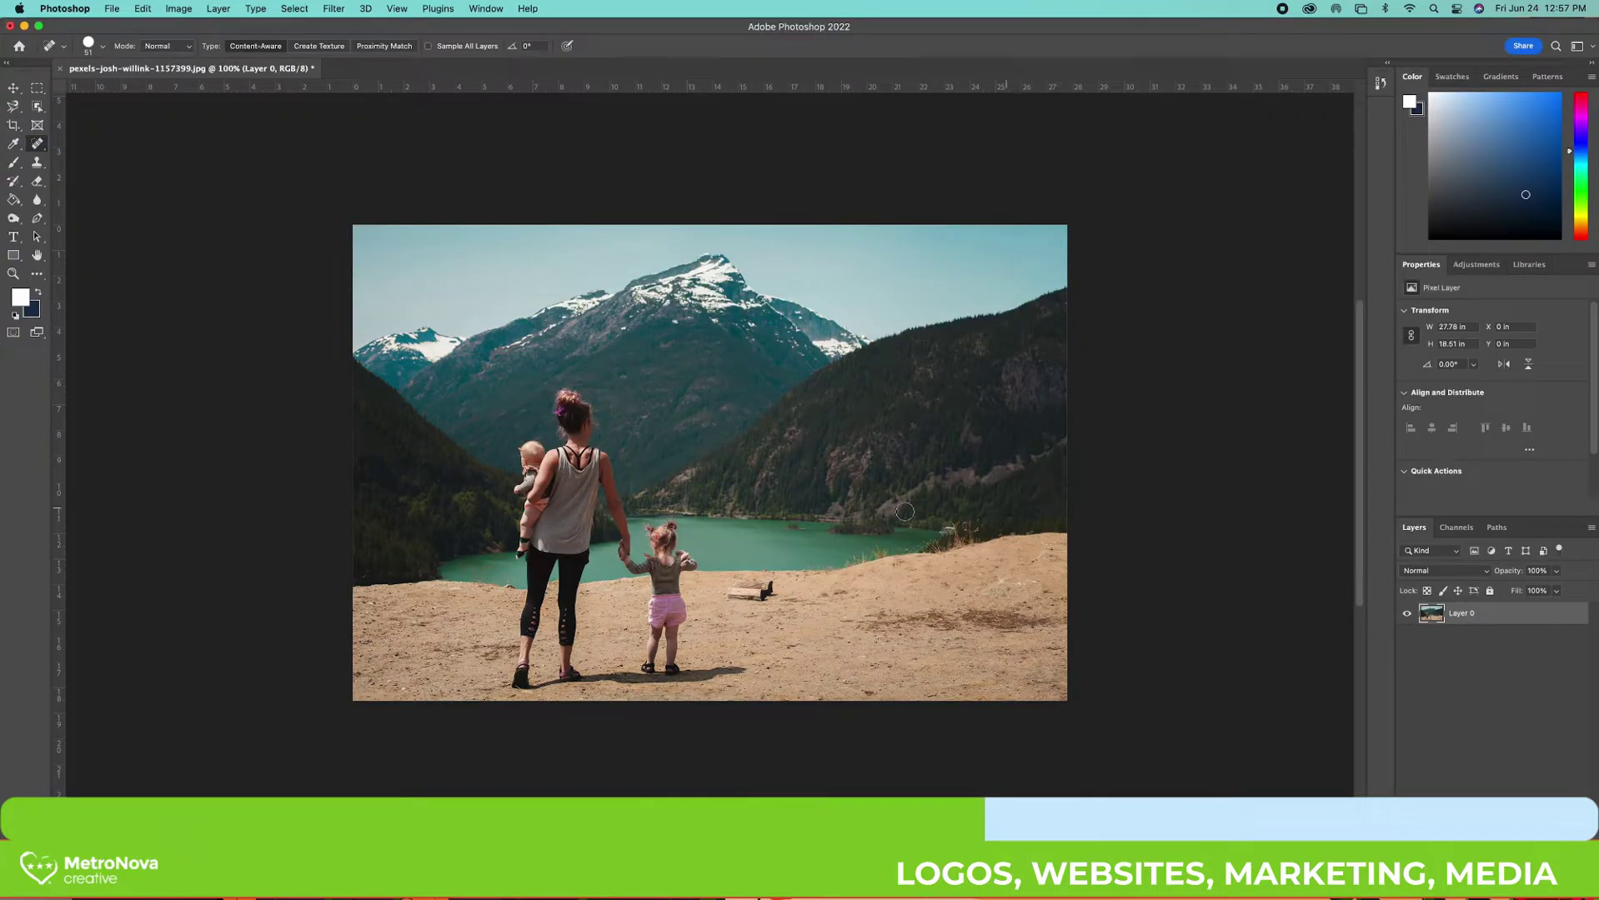
pyautogui.press('super+Tab')
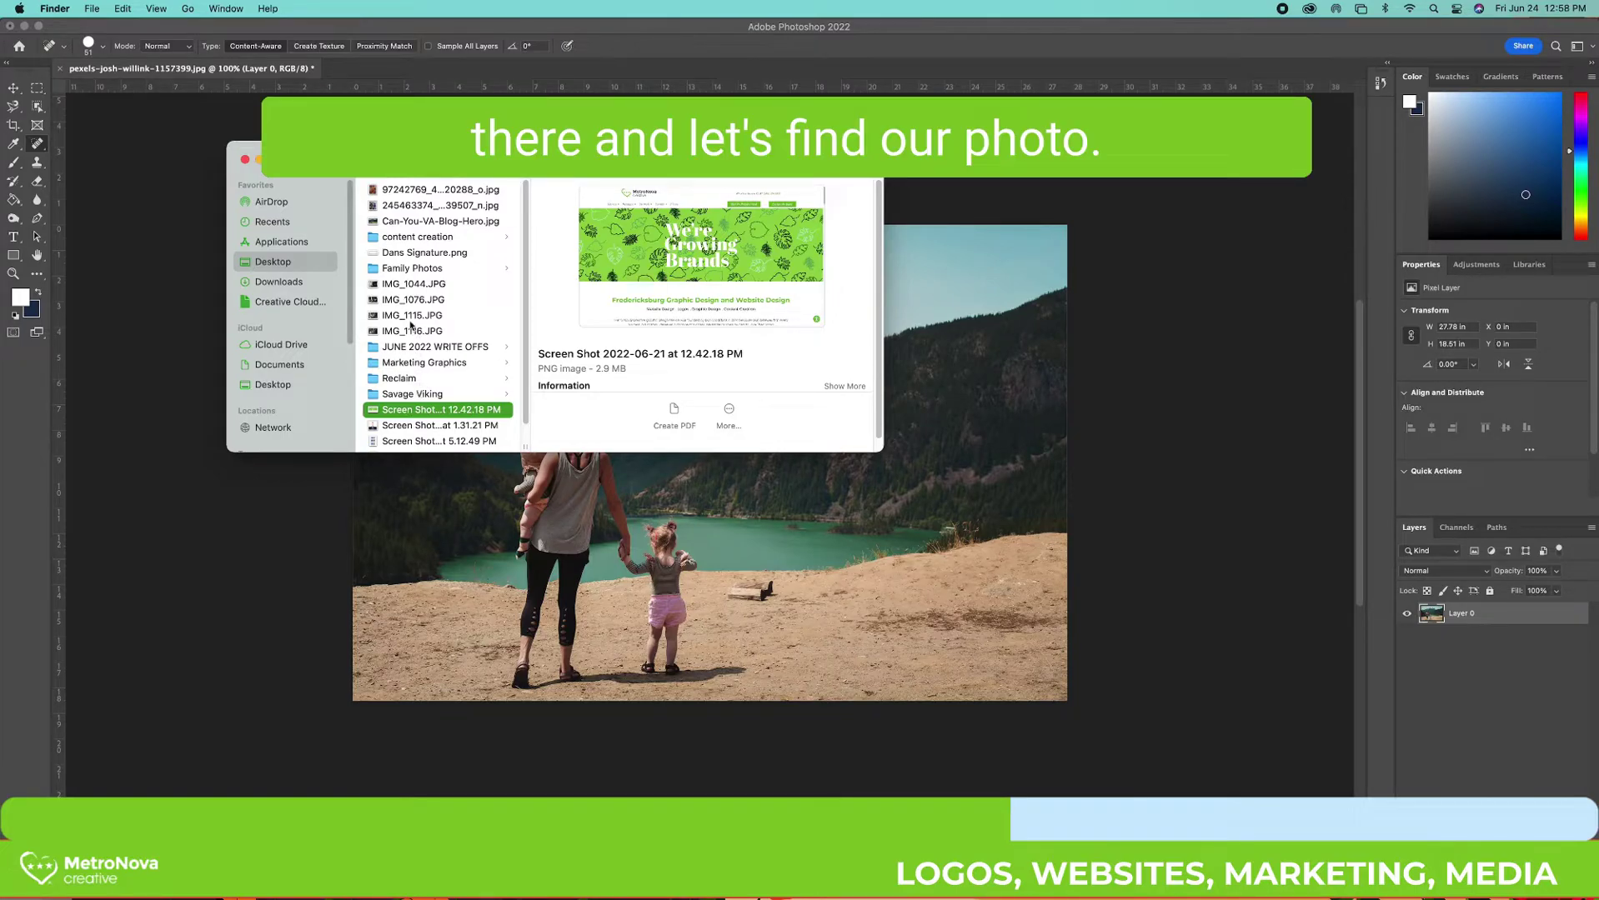
pyautogui.click(419, 222)
pyautogui.rightClick(419, 222)
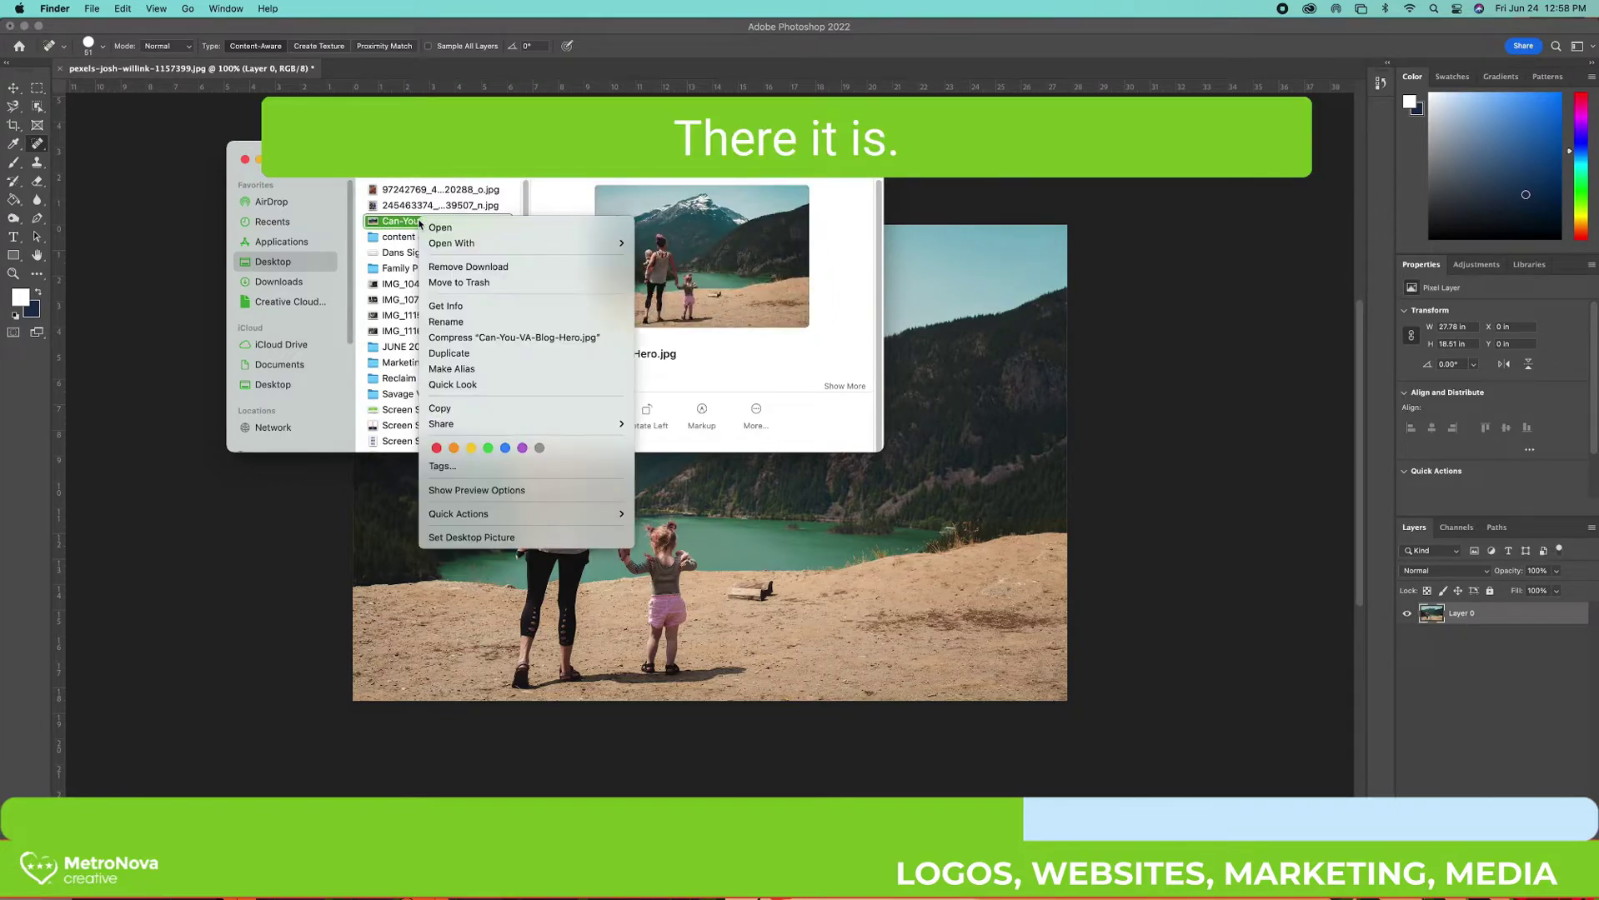
pyautogui.click(420, 227)
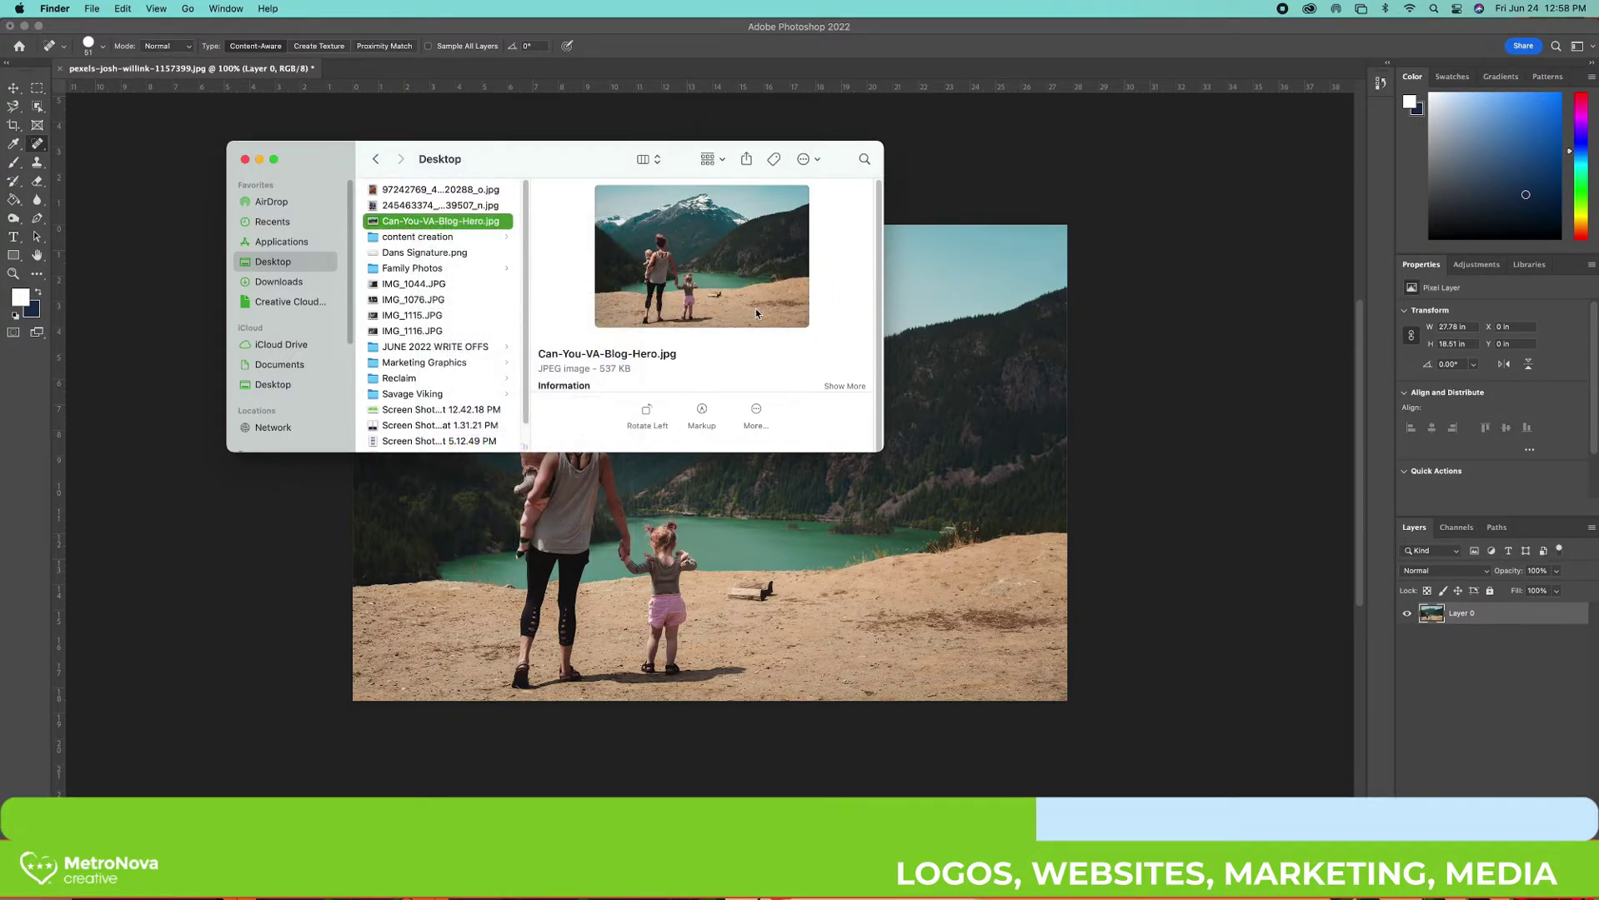
pyautogui.moveTo(592, 368); pyautogui.dragTo(643, 367)
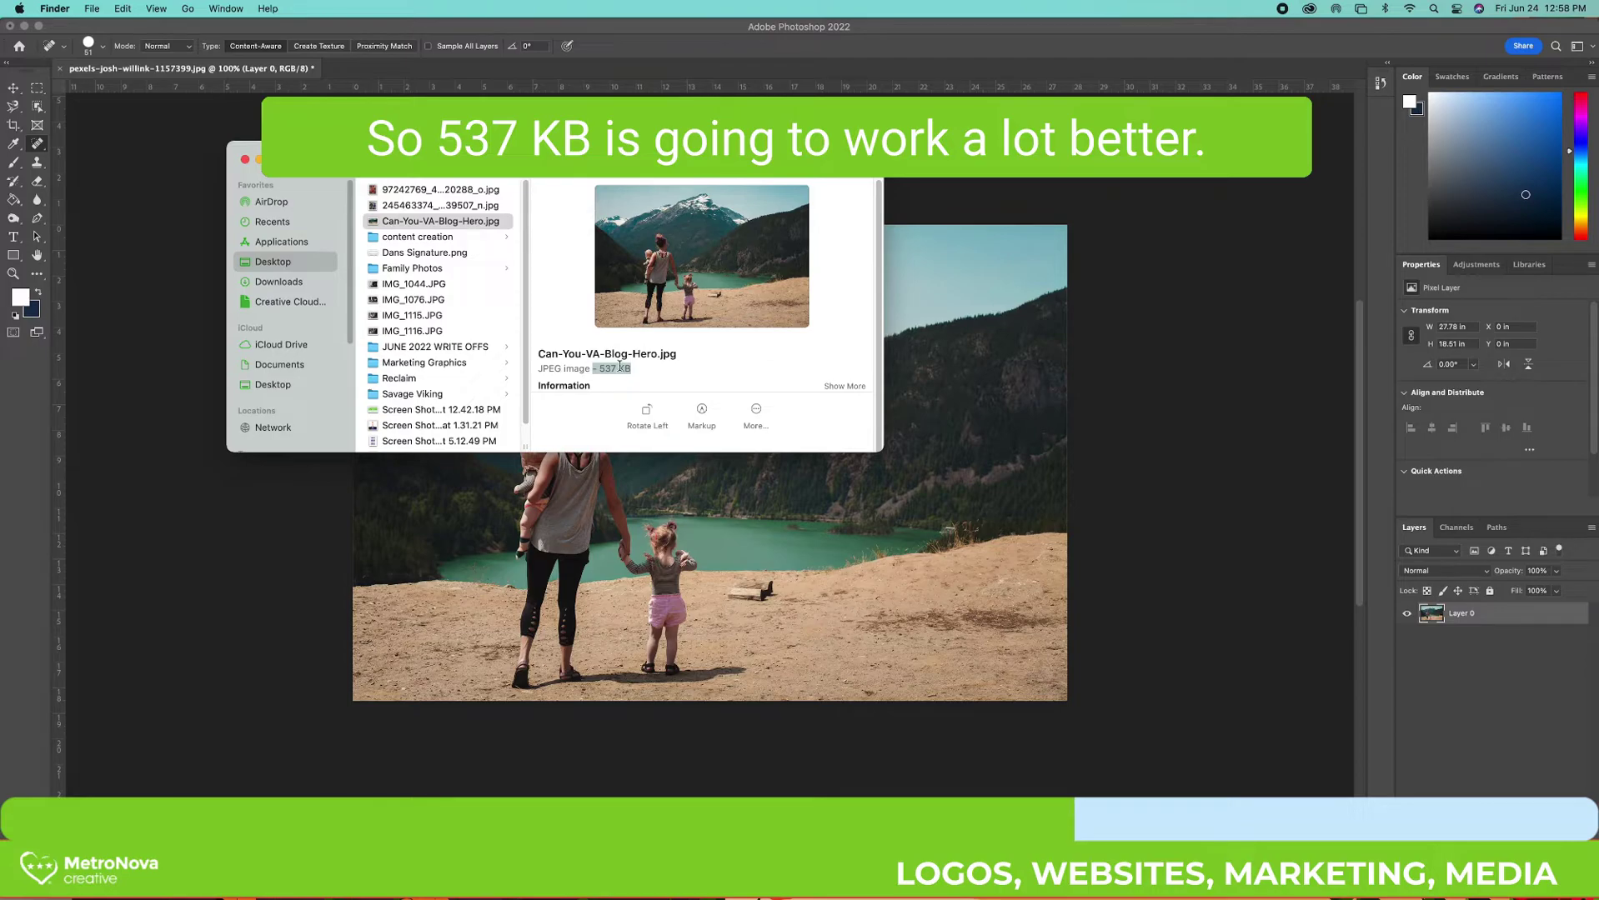
pyautogui.click(243, 160)
# Back in Photoshop, open the Save for Web preview and close it without exporting
pyautogui.click(160, 155)
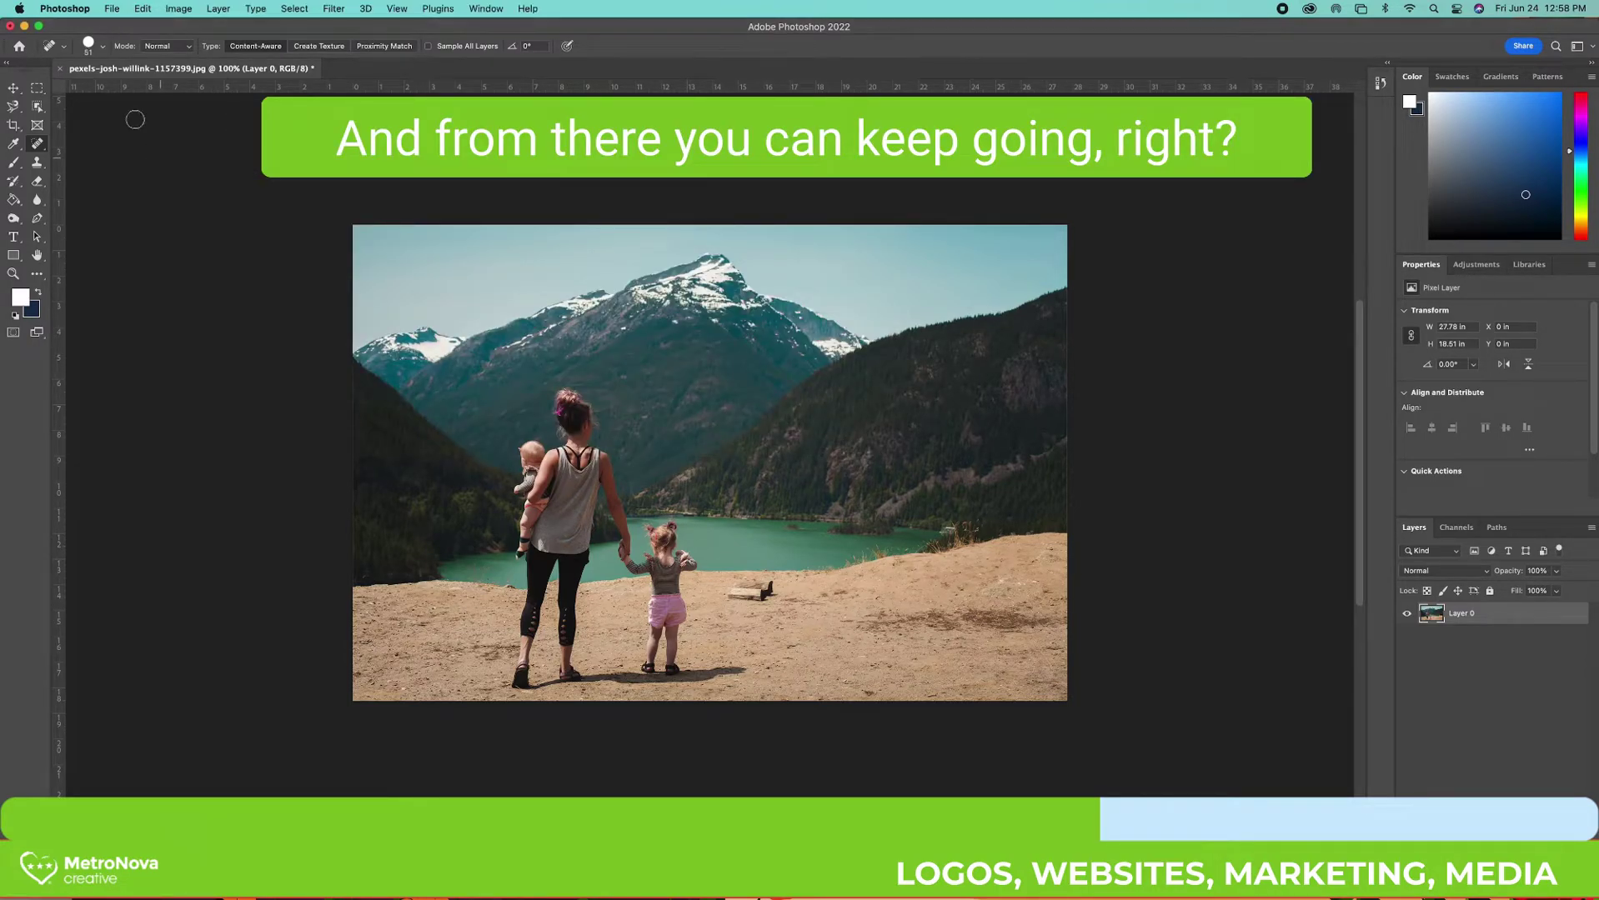
pyautogui.click(111, 8)
pyautogui.moveTo(250, 210)
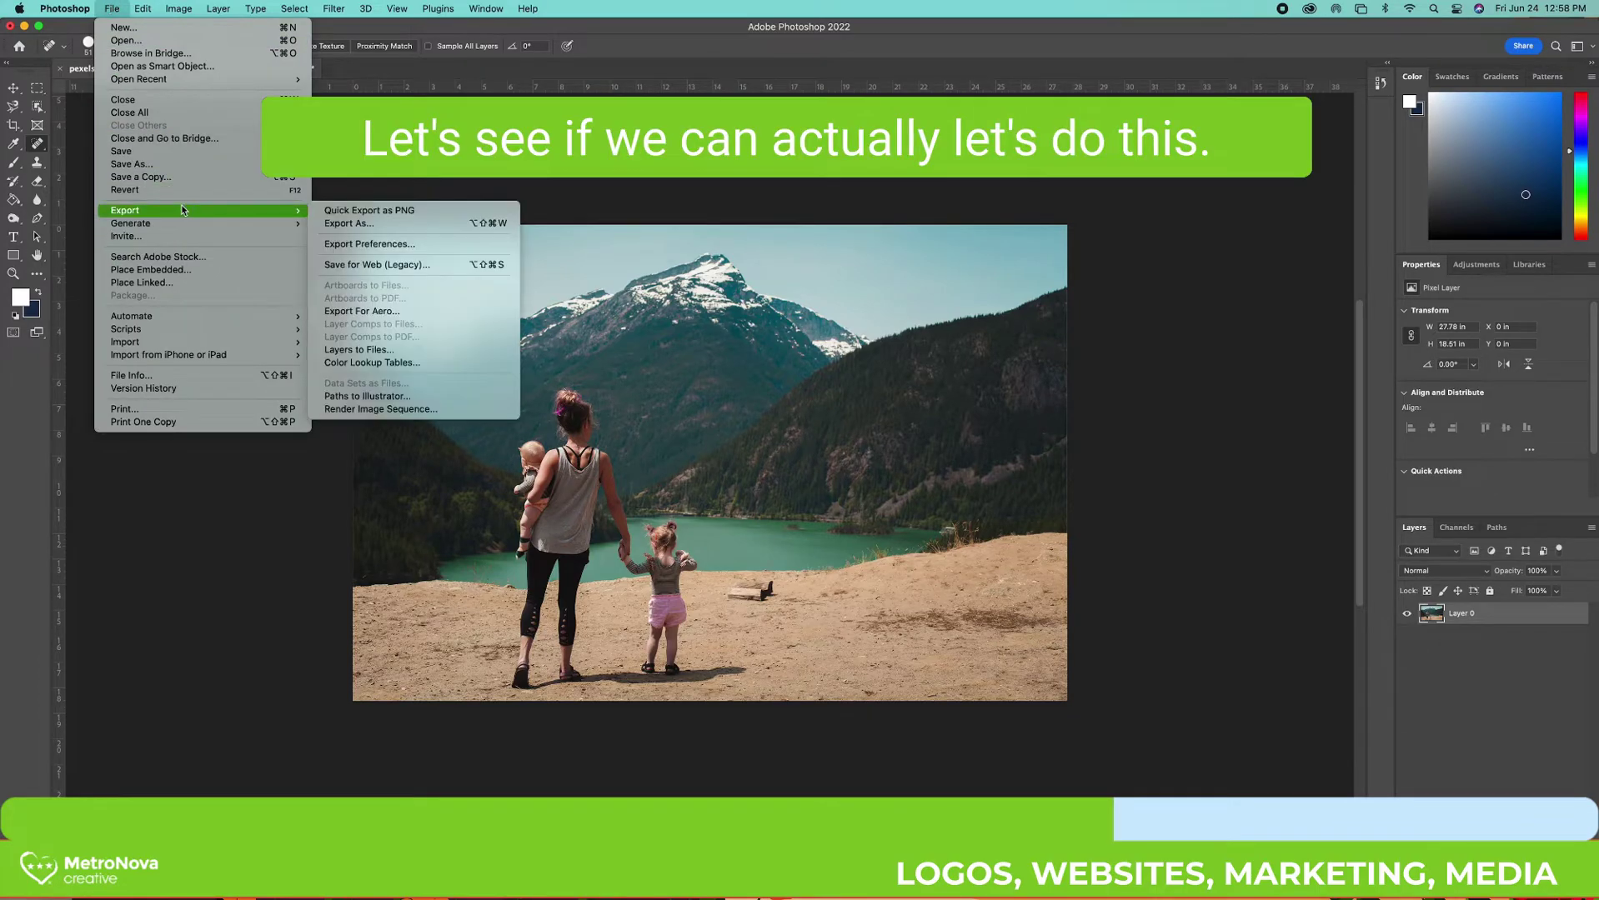
pyautogui.click(370, 266)
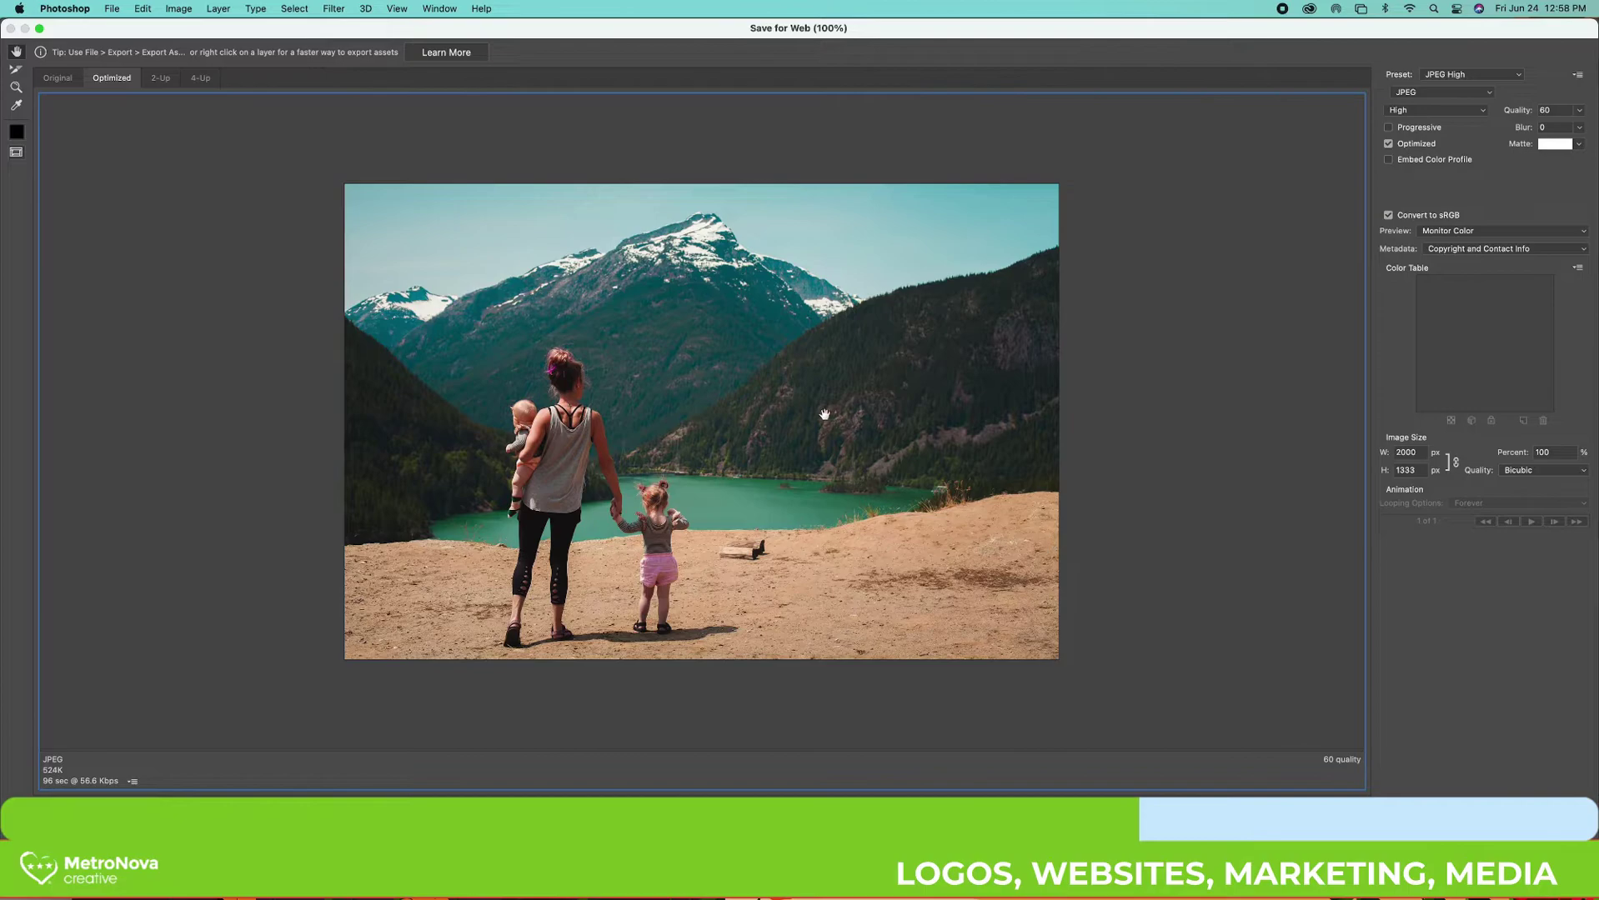
pyautogui.press('Escape')
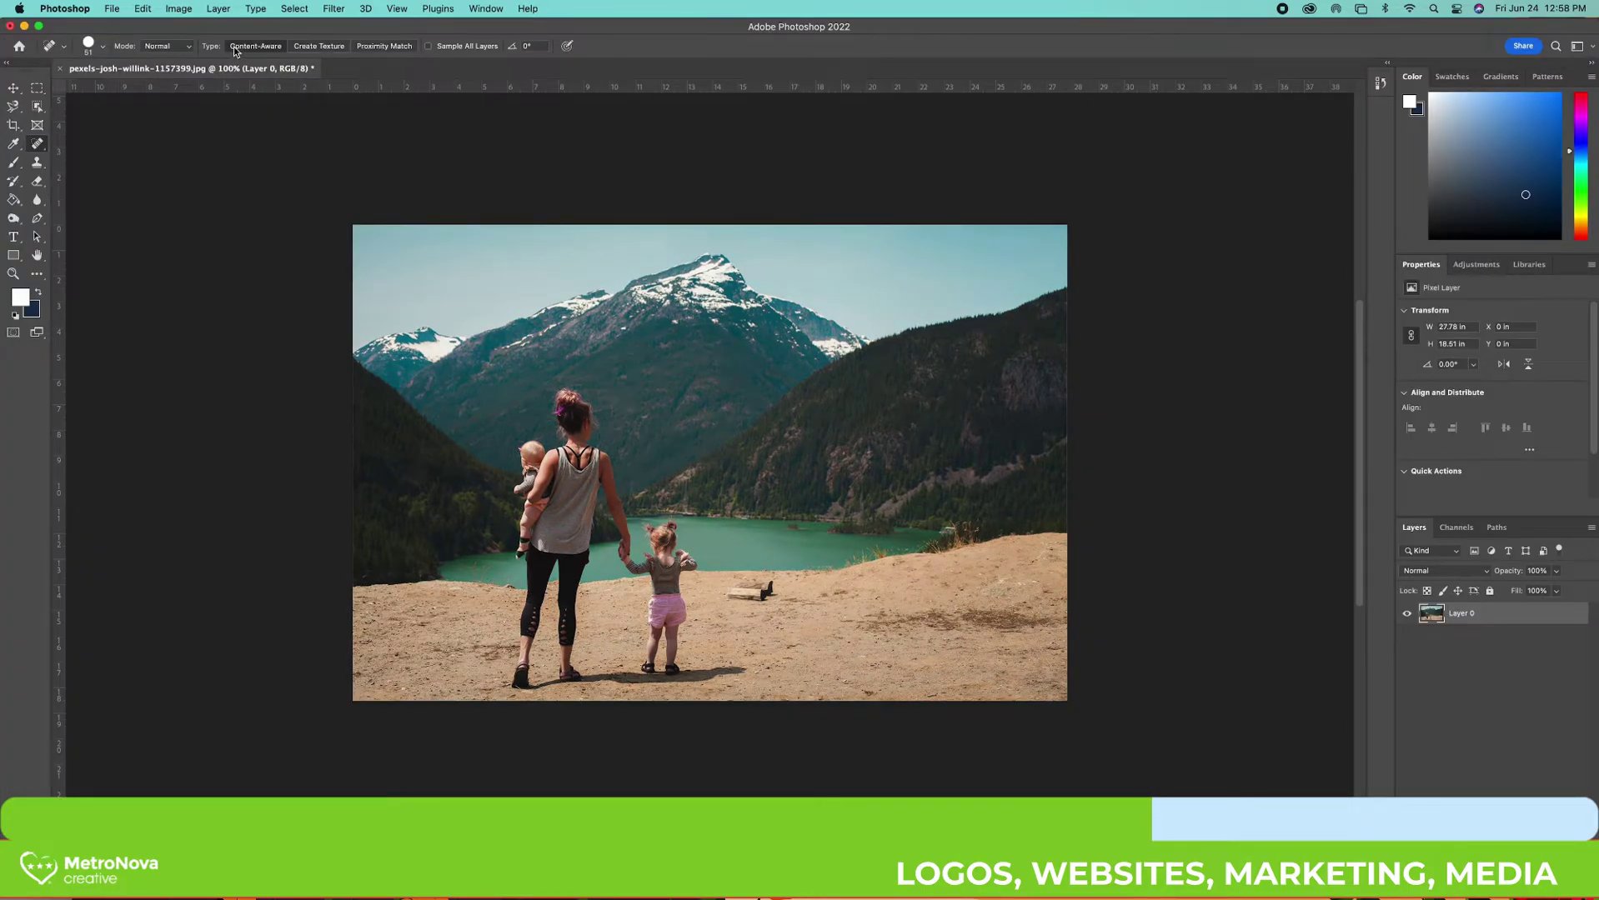
# Resize the photo to 1500 px wide (1500 × 1000) in Image Size
pyautogui.click(179, 8)
pyautogui.click(200, 116)
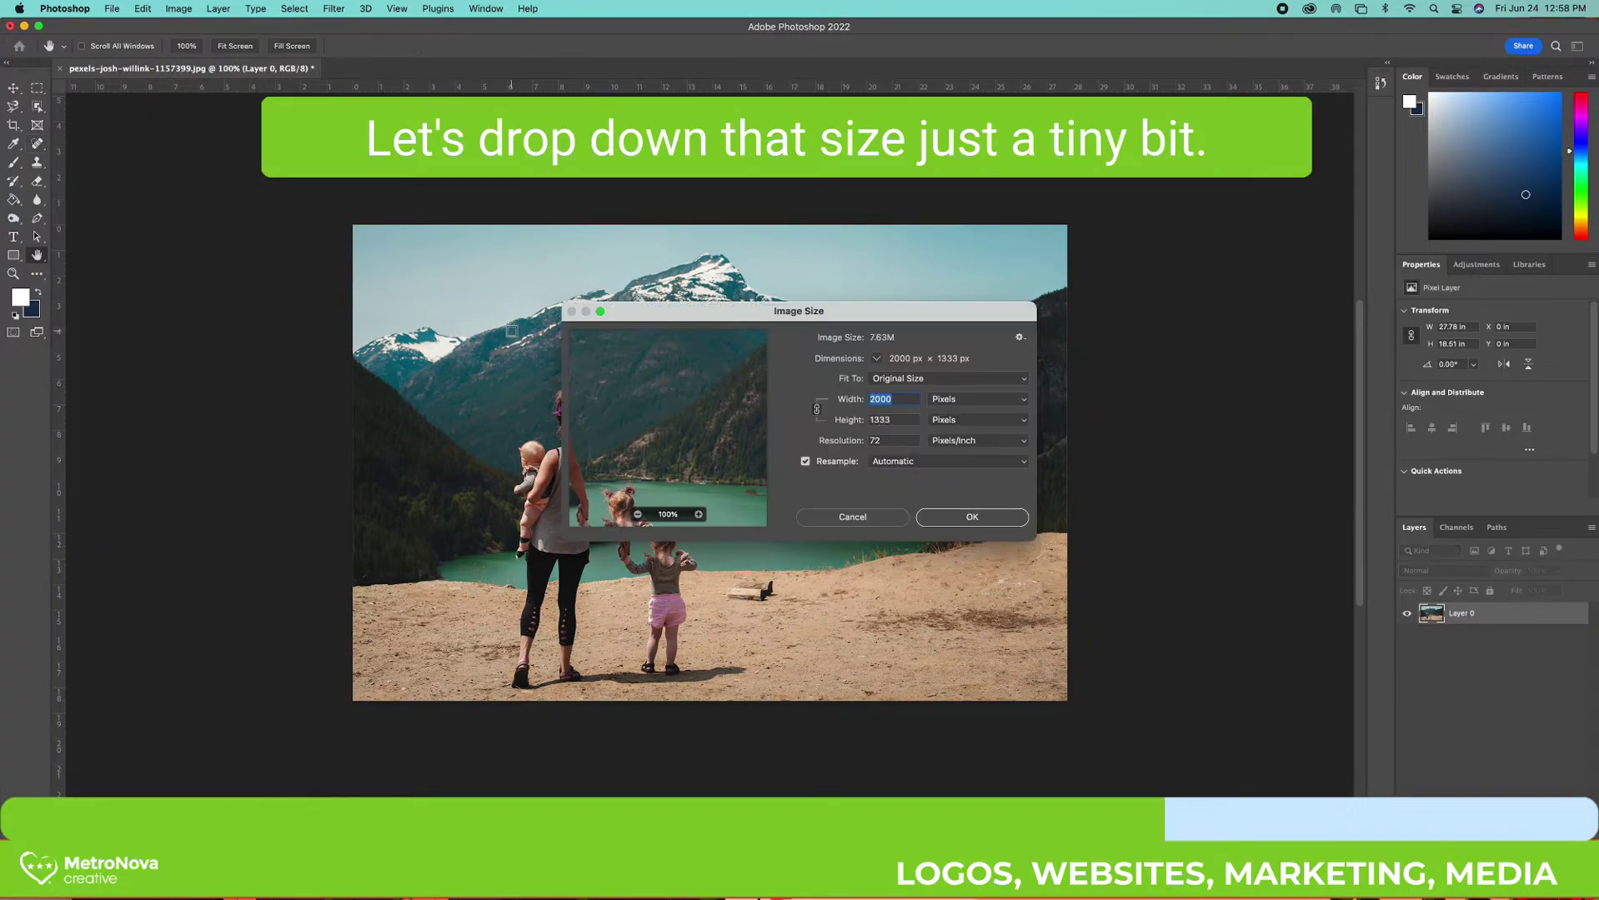
pyautogui.write('1500')
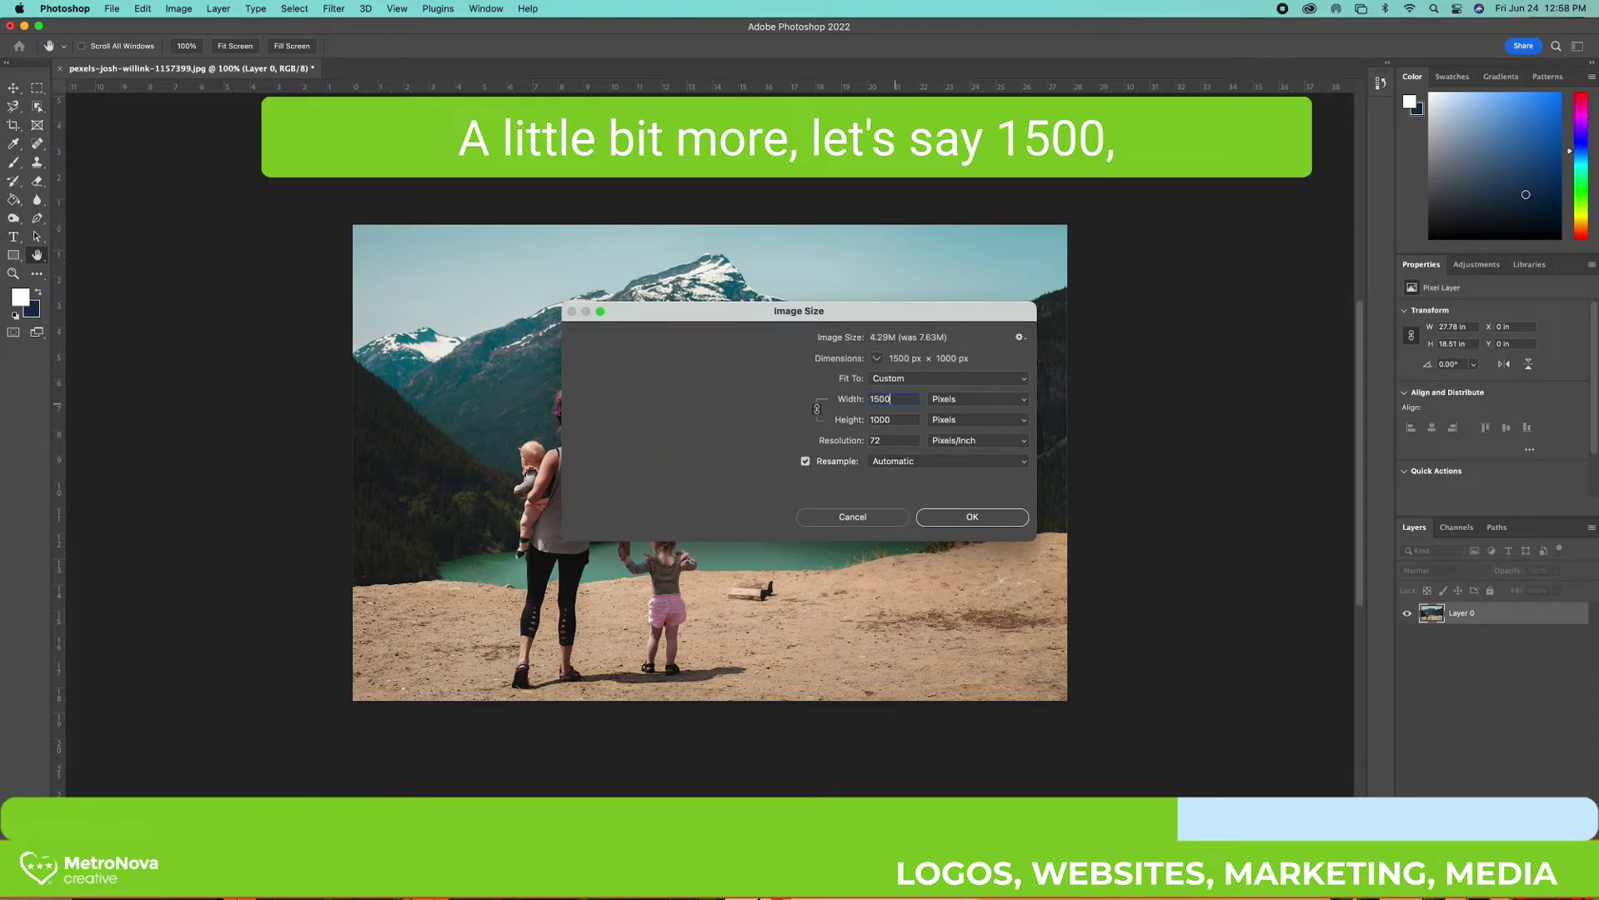
pyautogui.press('Return')
pyautogui.press('j')
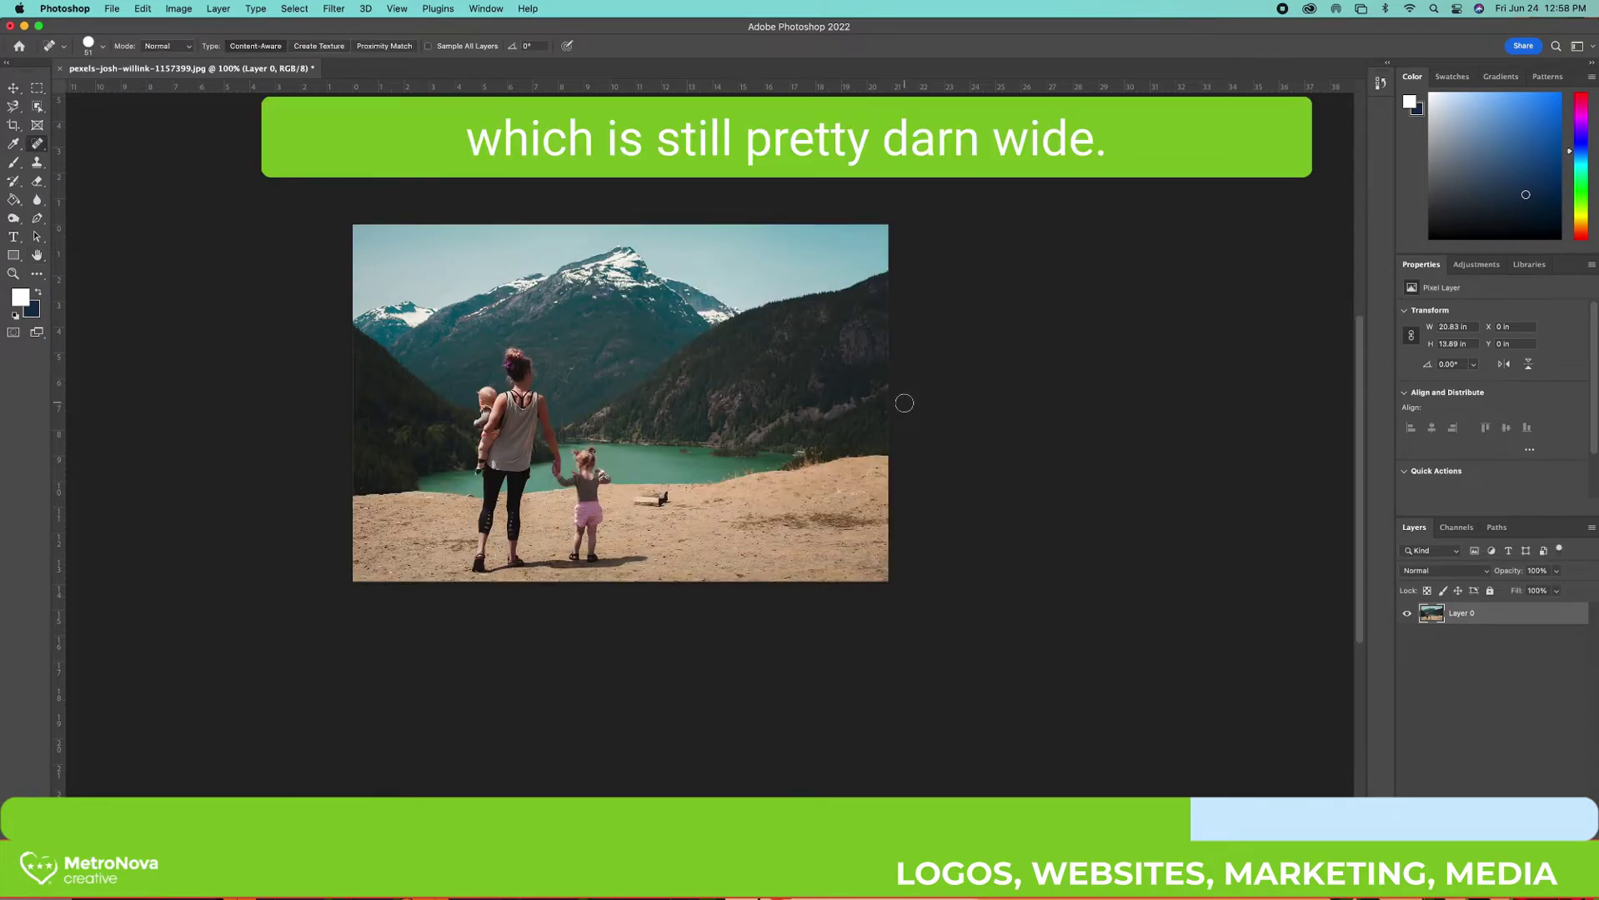
pyautogui.press('super+plus')
pyautogui.press('super+minus')
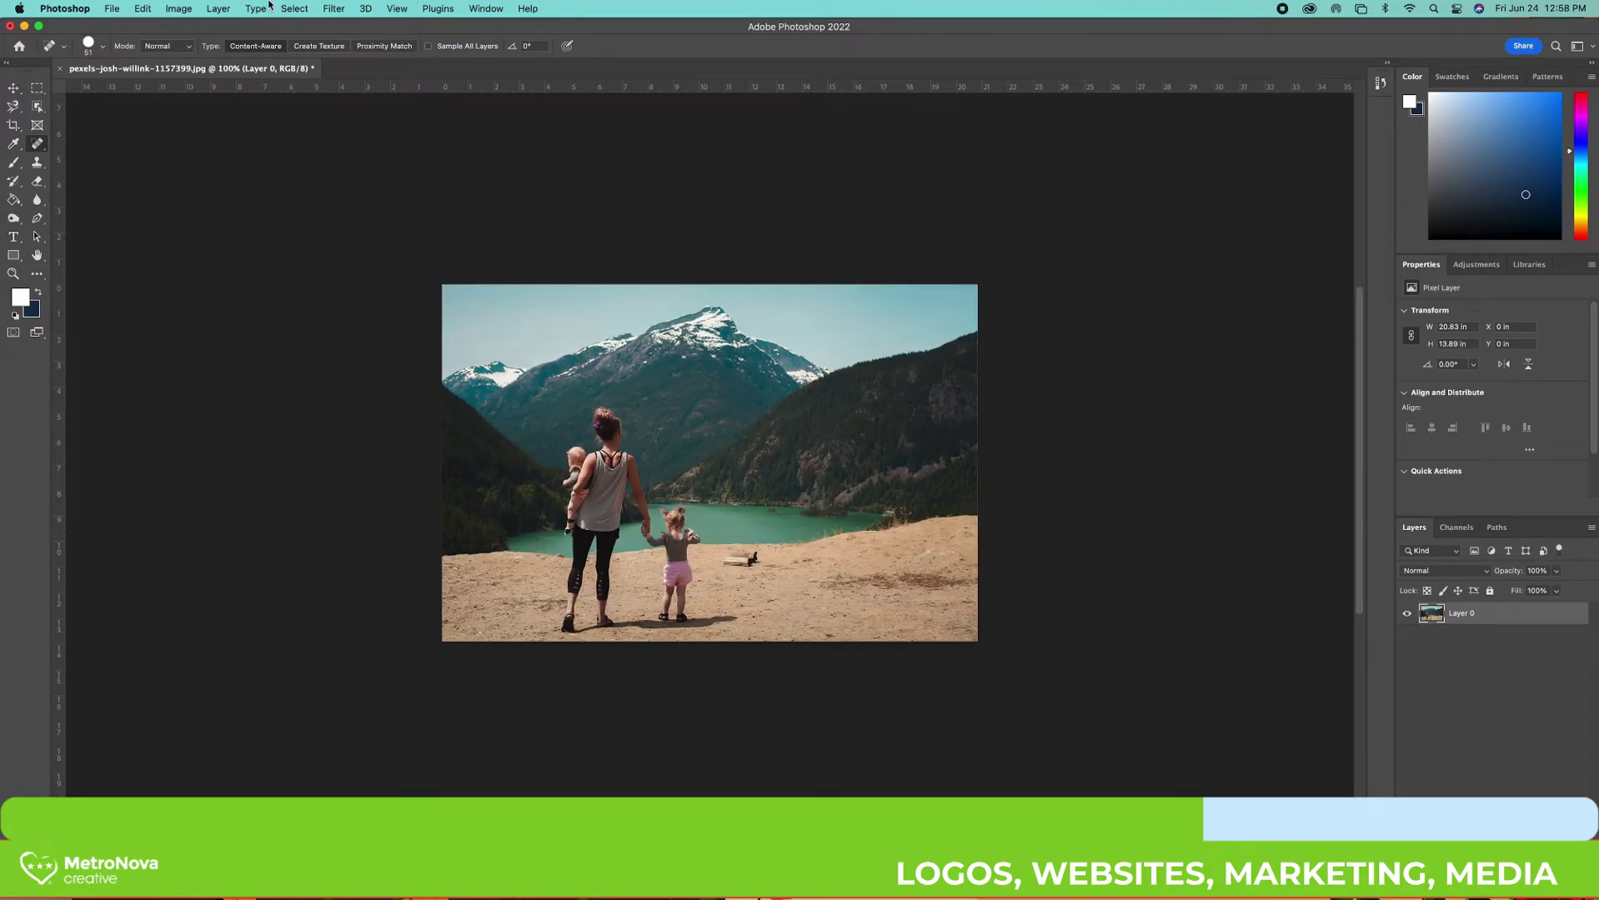
# Export the 1500 × 1000 photo as a web JPEG, replacing Can-You-VA-Blog-Hero.jpg on the Desktop
pyautogui.click(112, 9)
pyautogui.moveTo(131, 218)
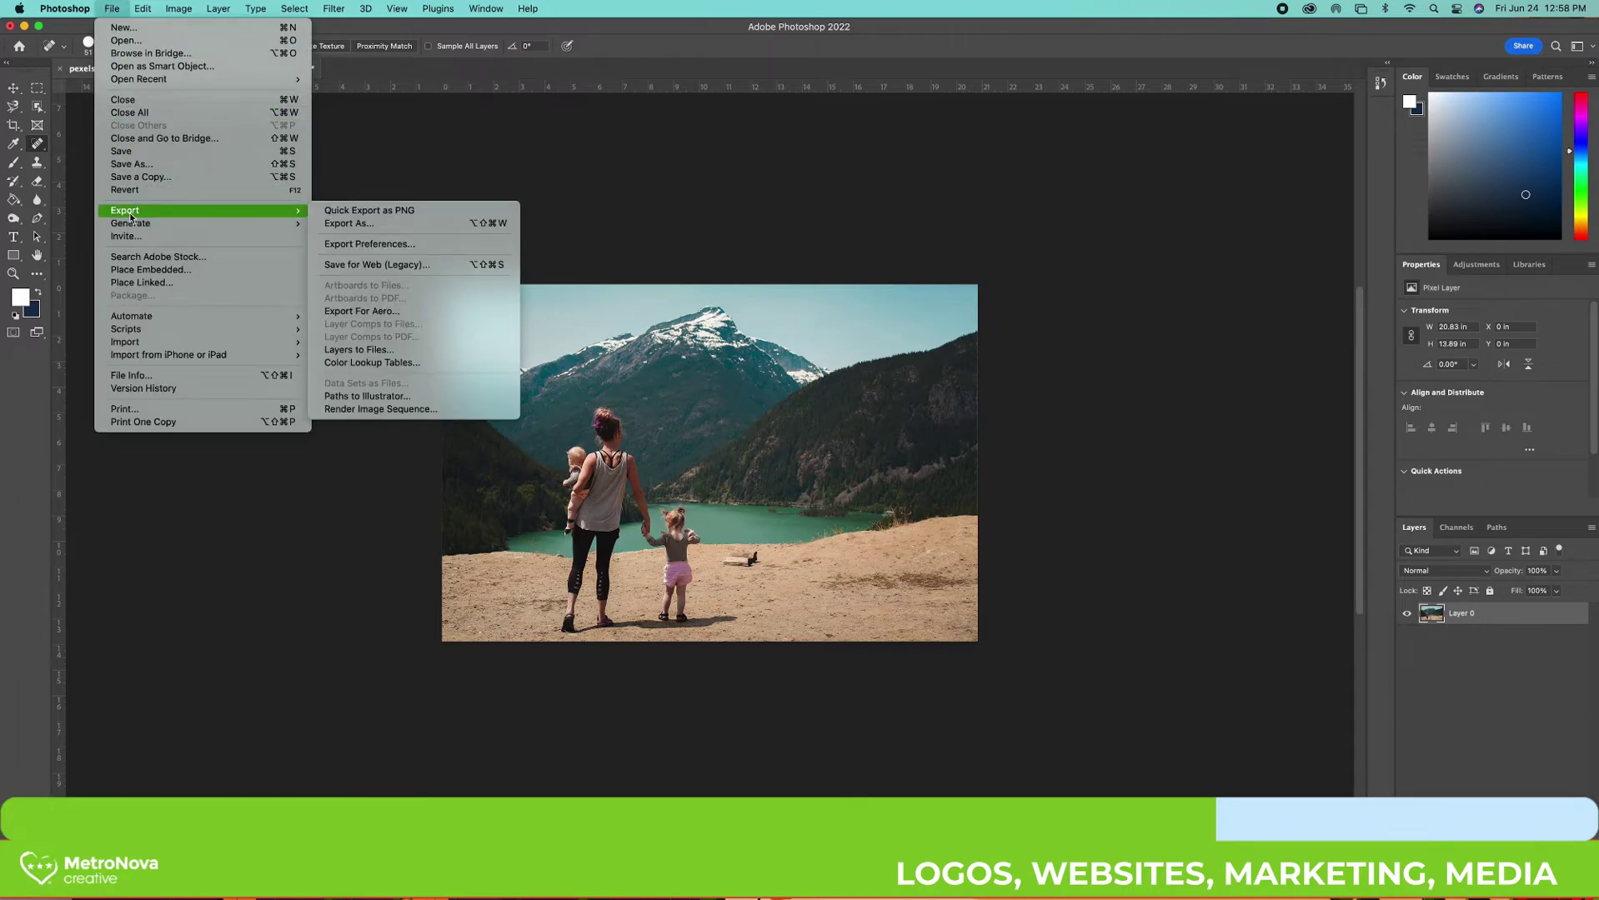
pyautogui.click(400, 265)
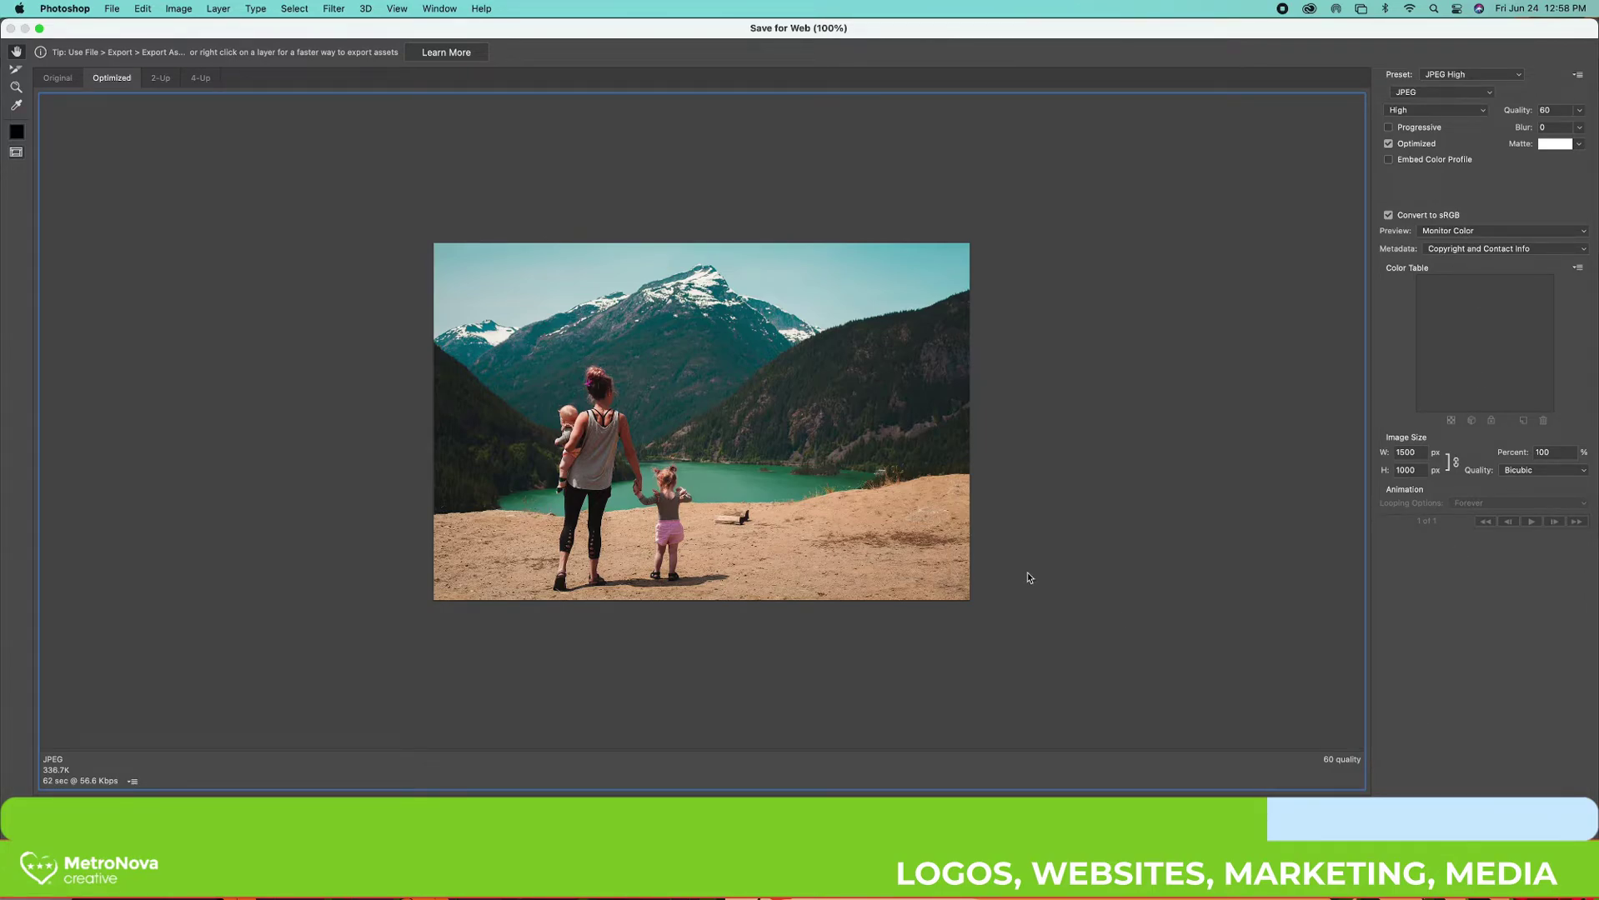
pyautogui.press('Return')
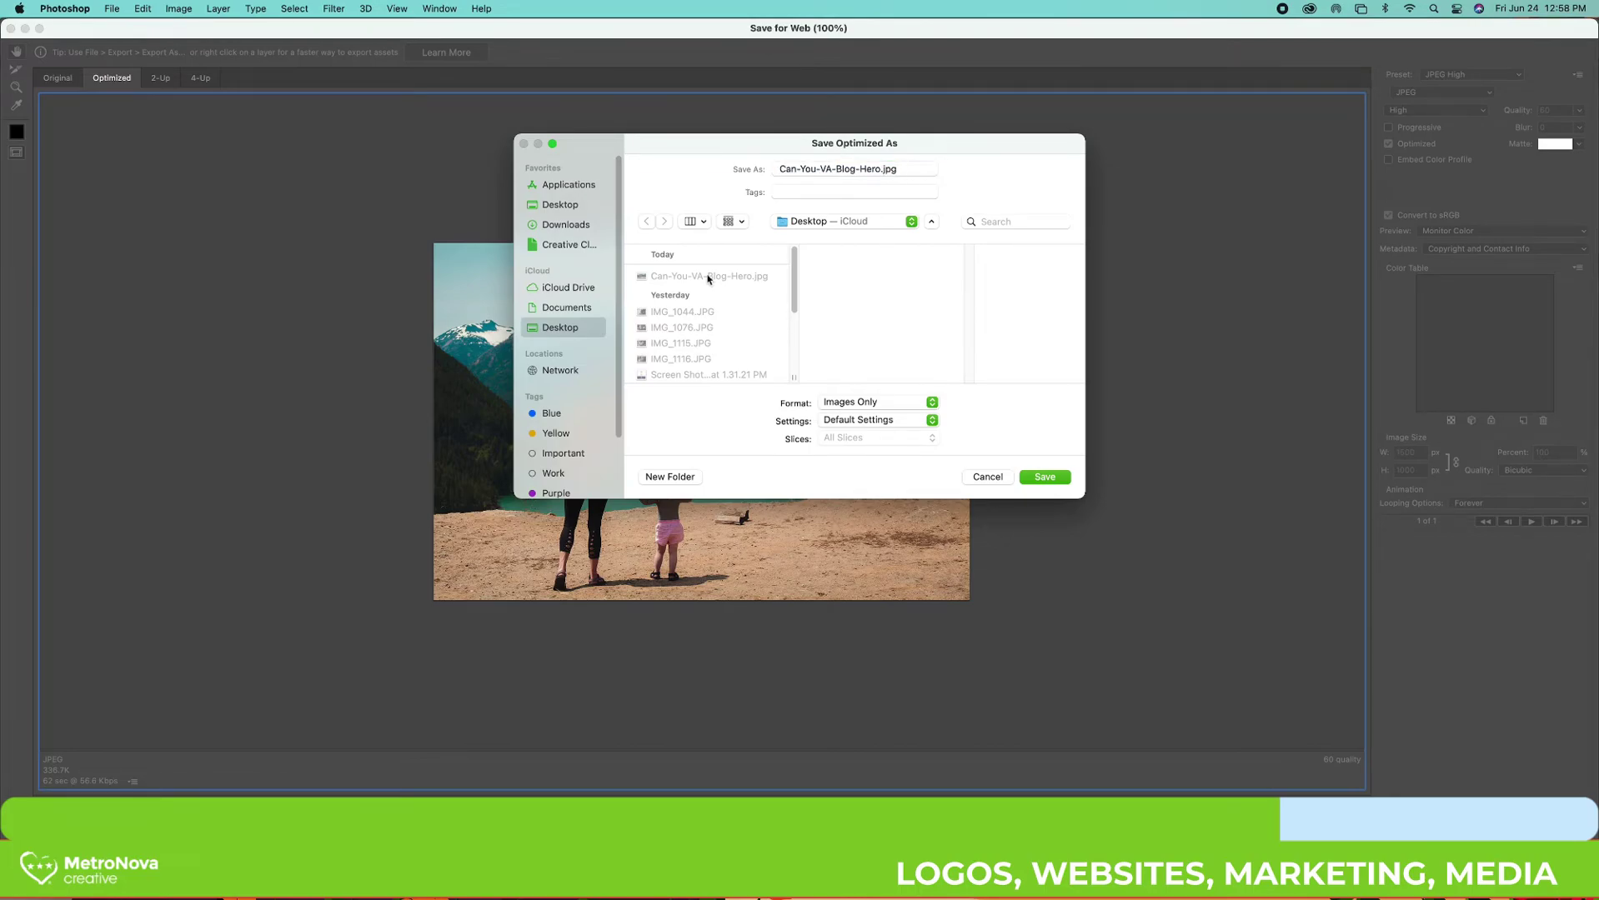
pyautogui.click(1026, 474)
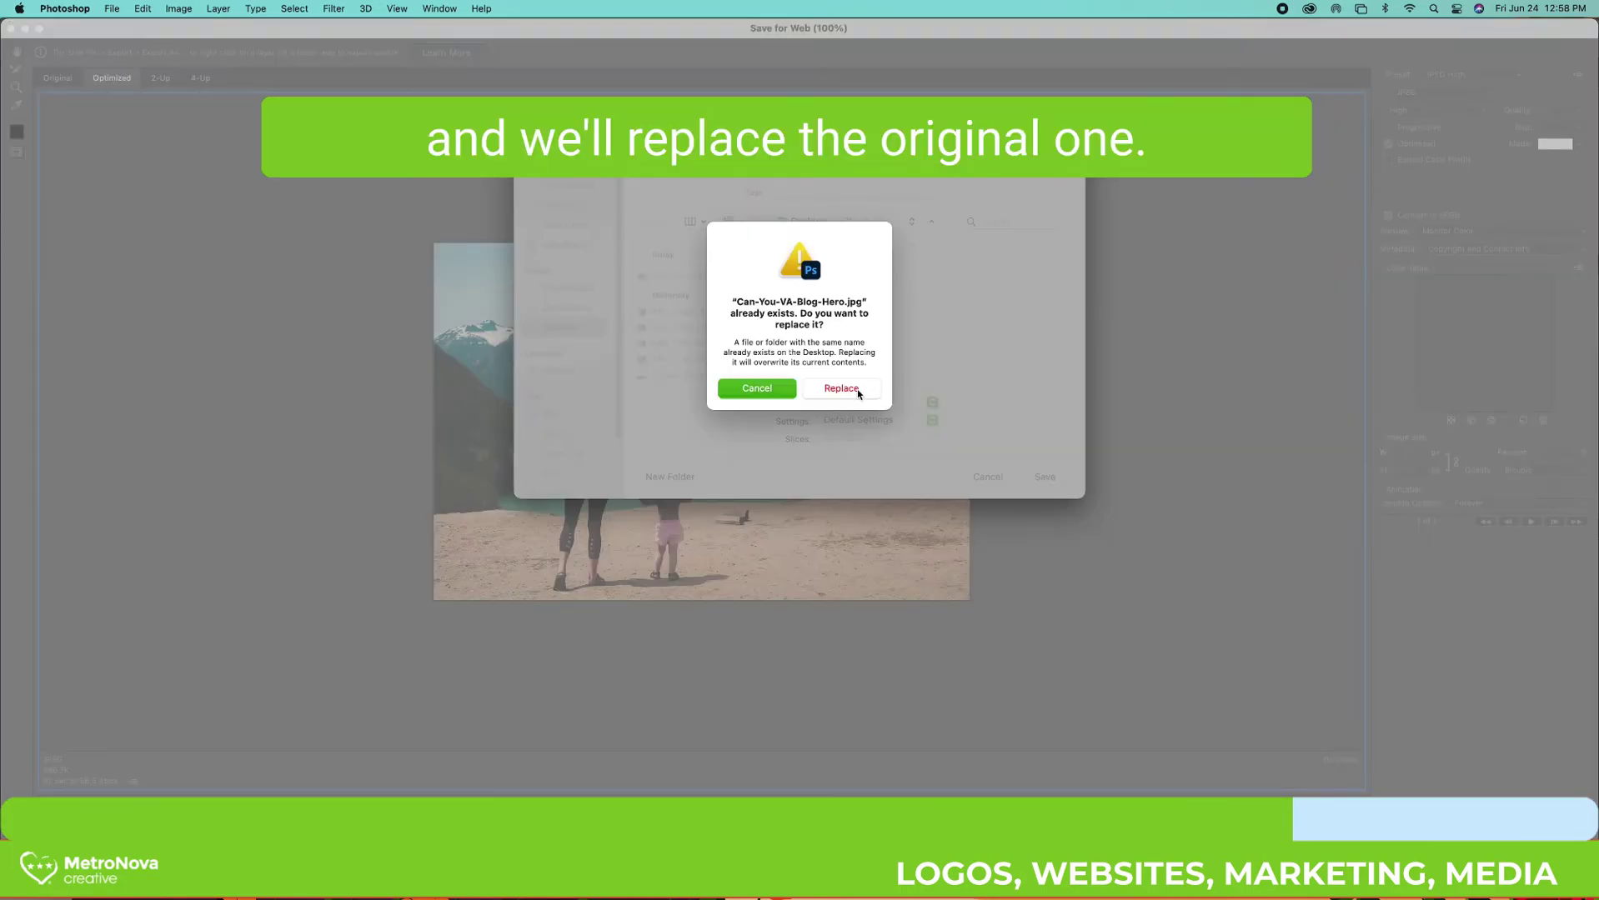
pyautogui.click(863, 388)
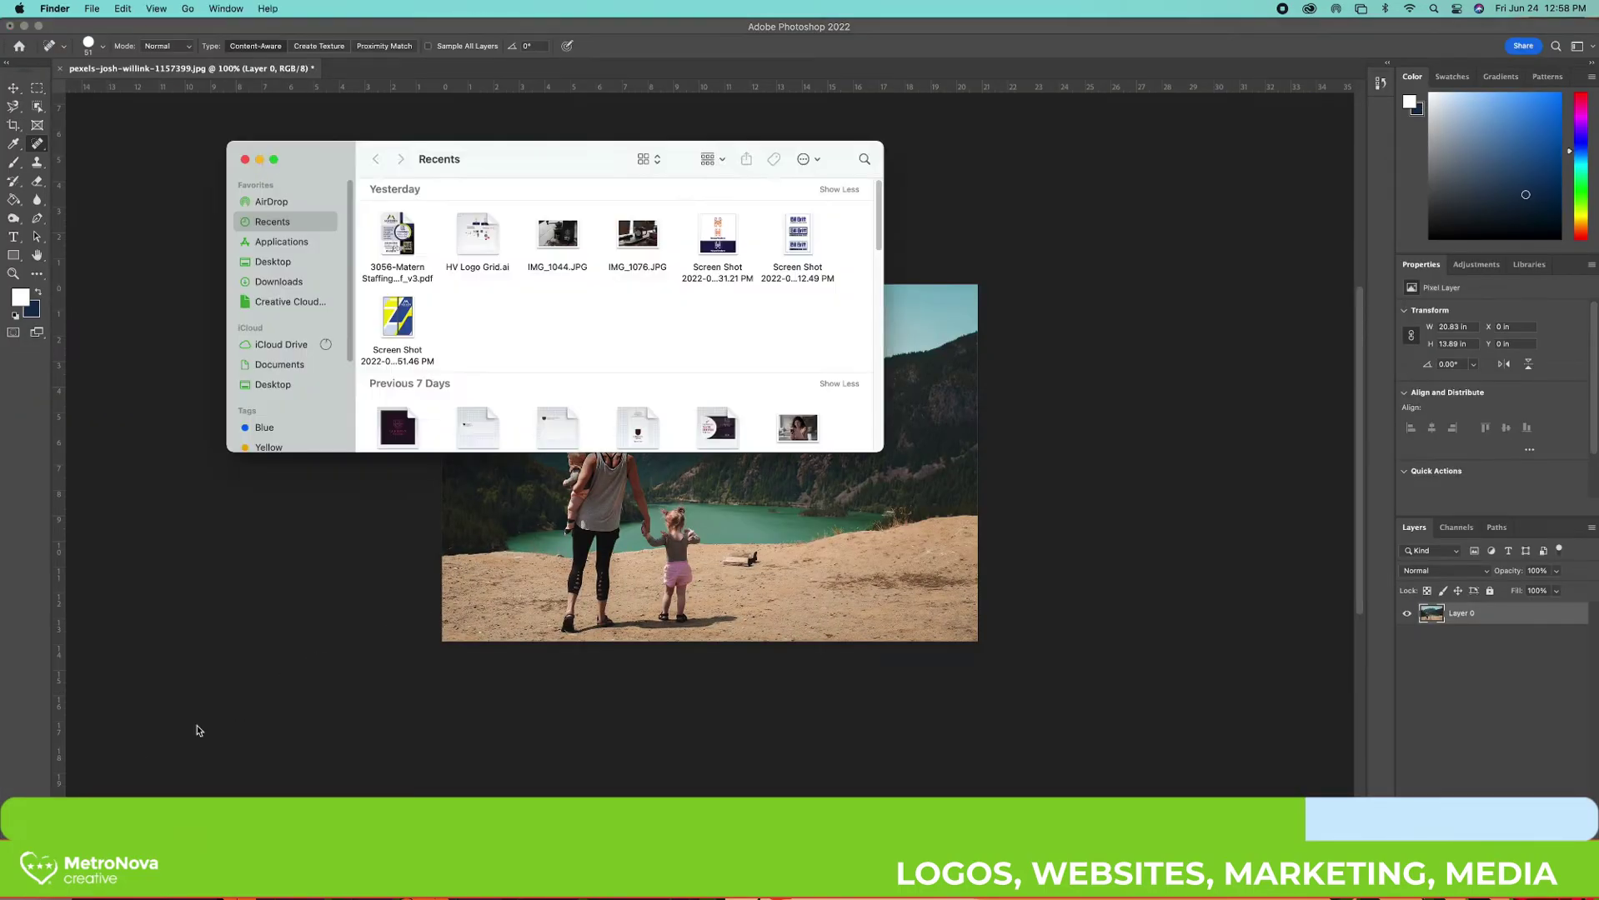
# Confirm on the Desktop that Can-You-VA-Blog-Hero.jpg is now 346 KB, then close Finder
pyautogui.click(280, 263)
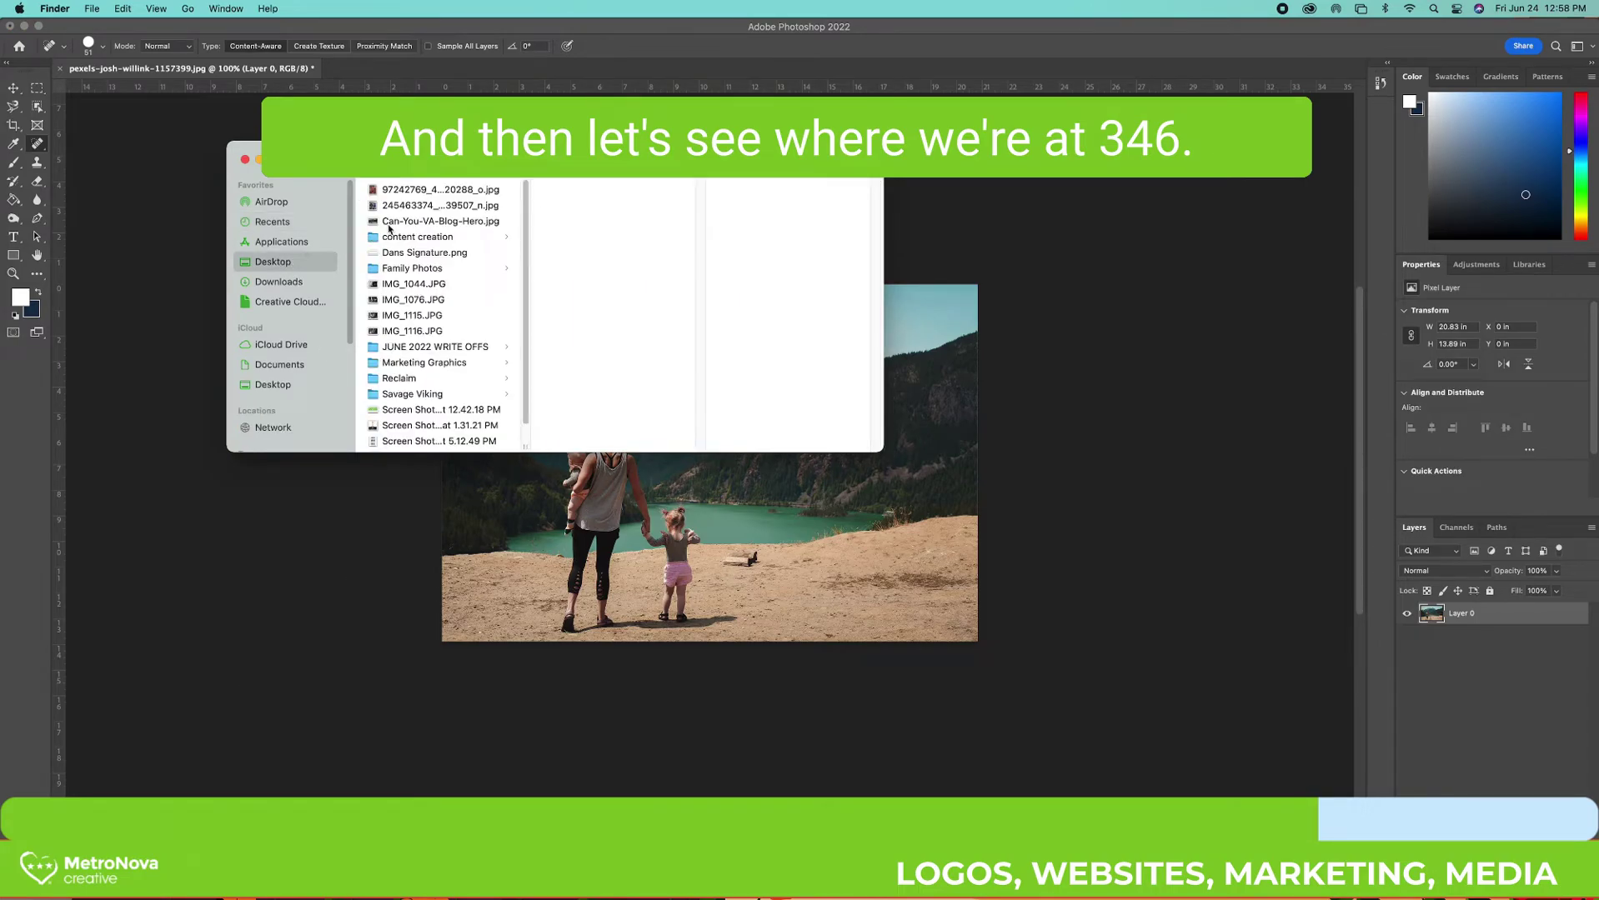
pyautogui.click(424, 222)
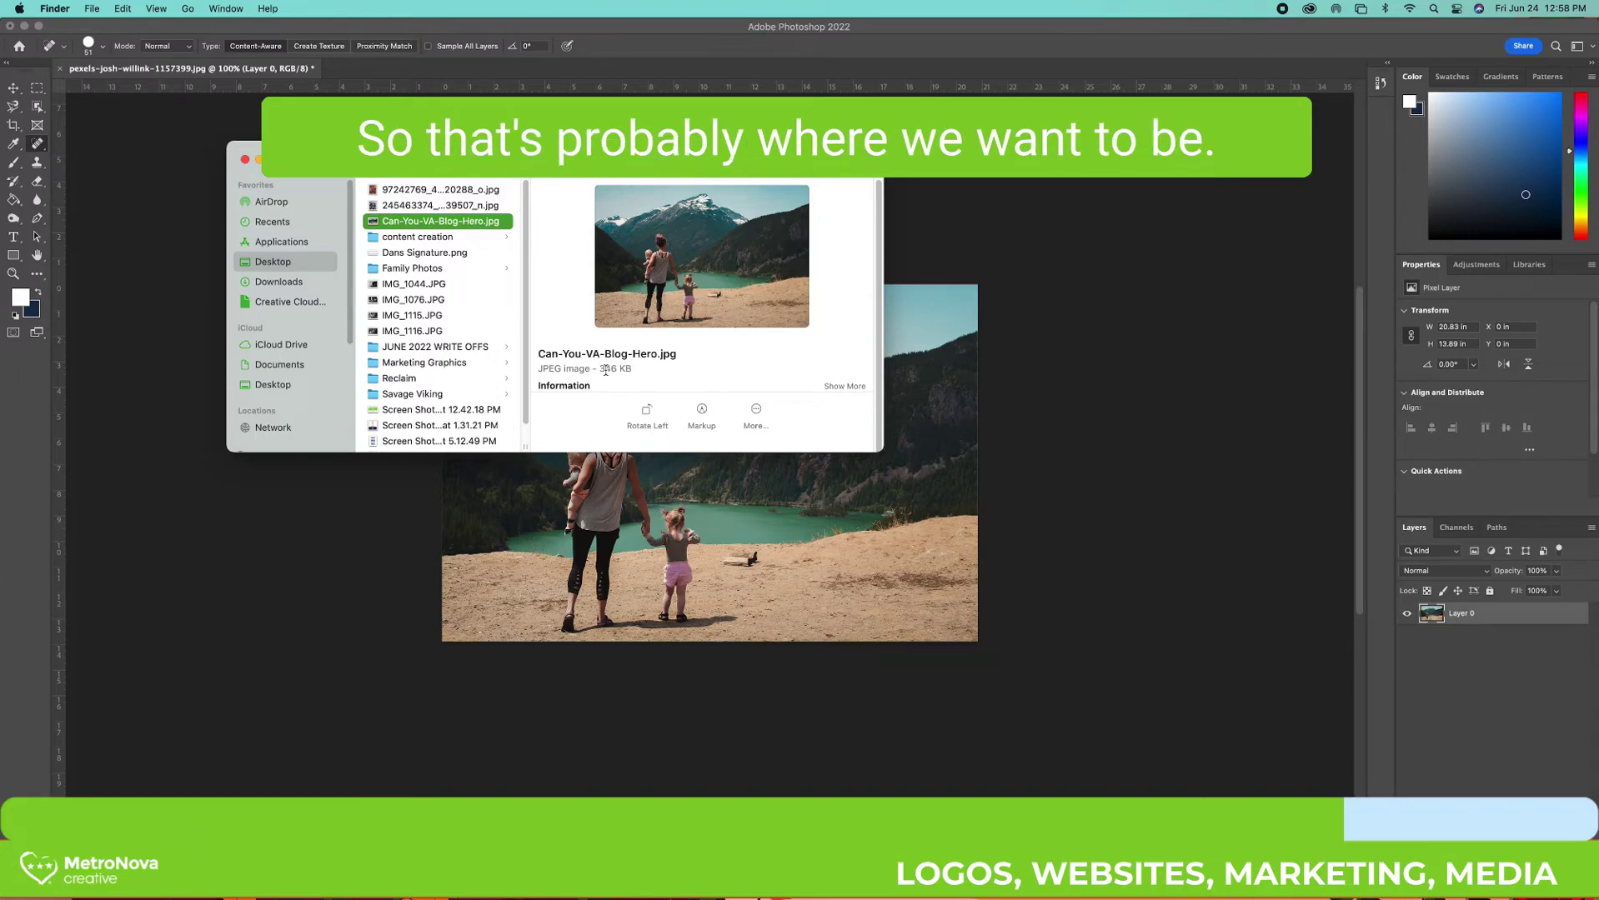
pyautogui.moveTo(599, 370); pyautogui.dragTo(637, 370)
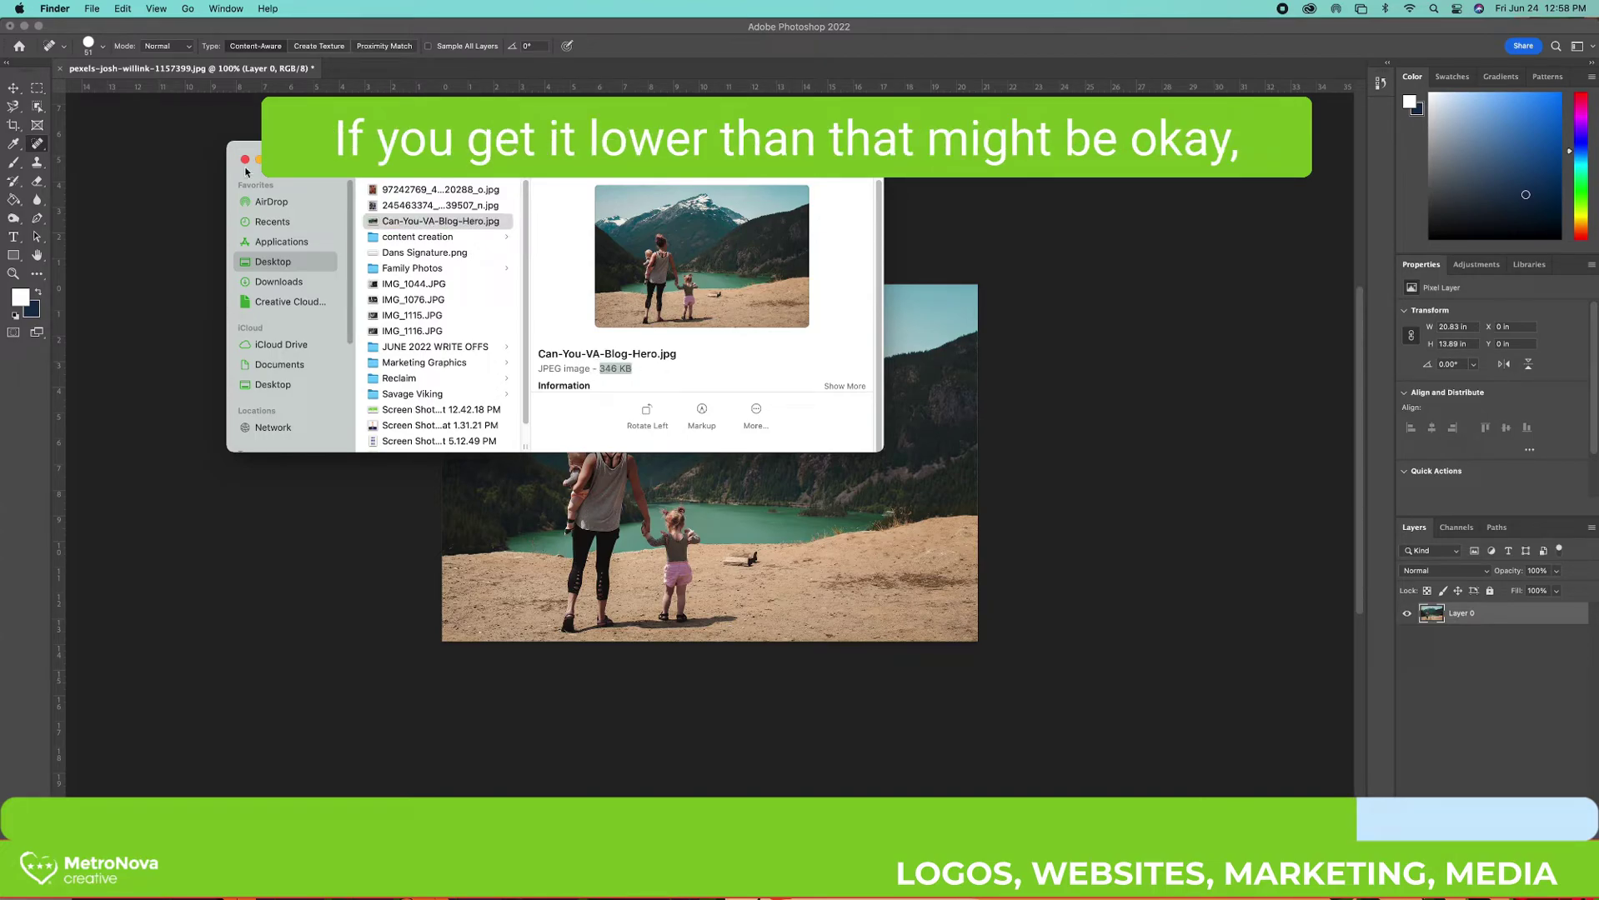
pyautogui.click(245, 160)
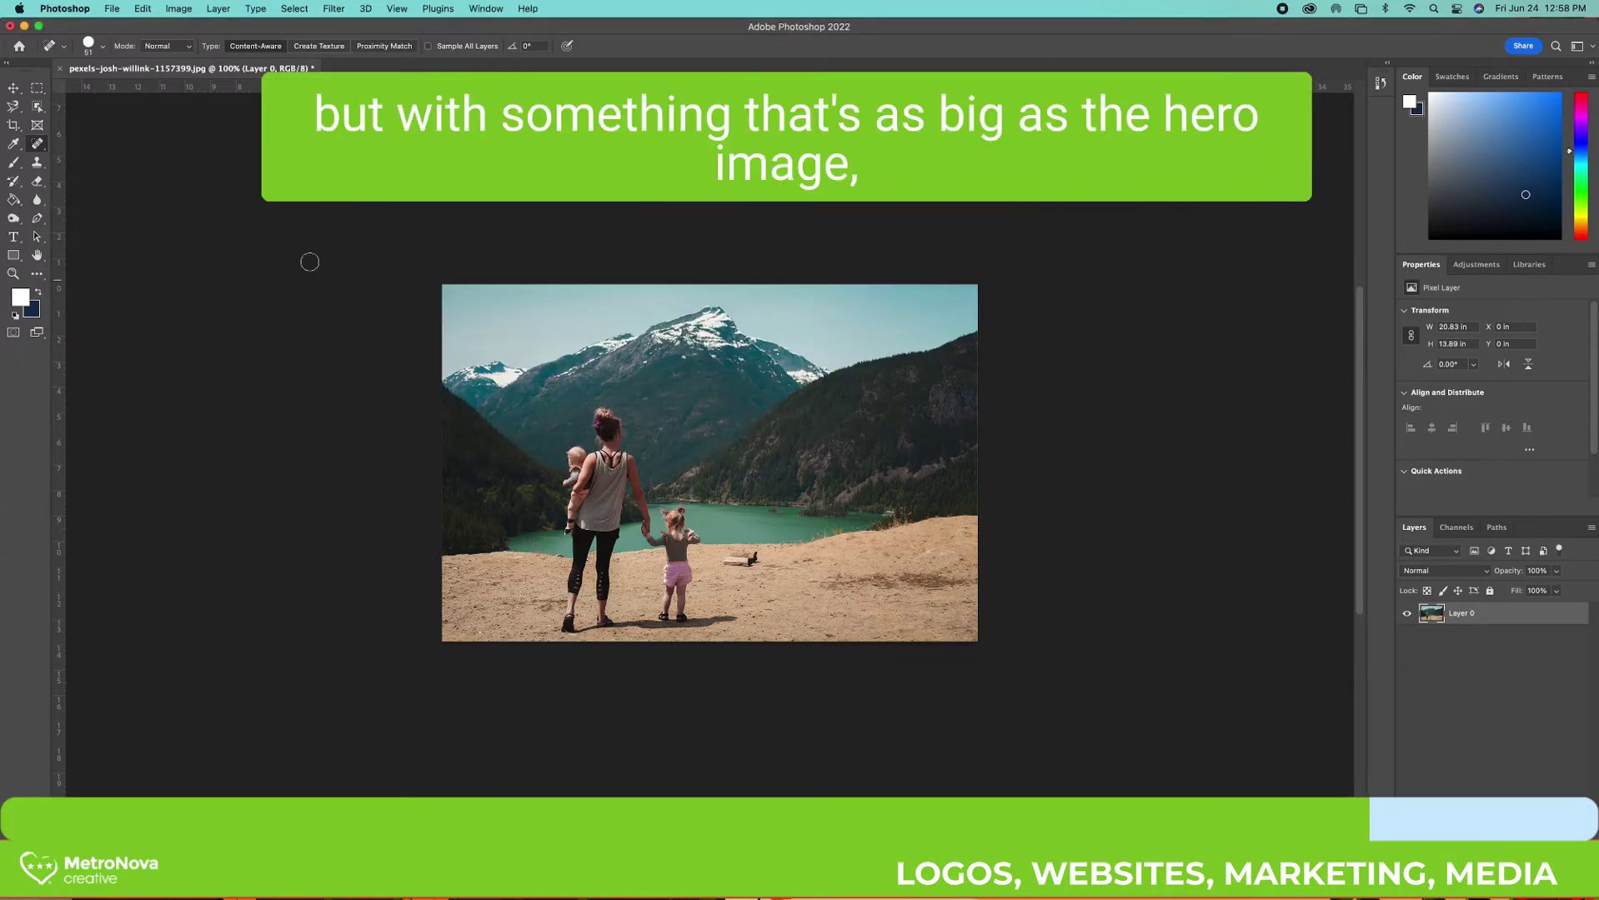
pyautogui.press('v')
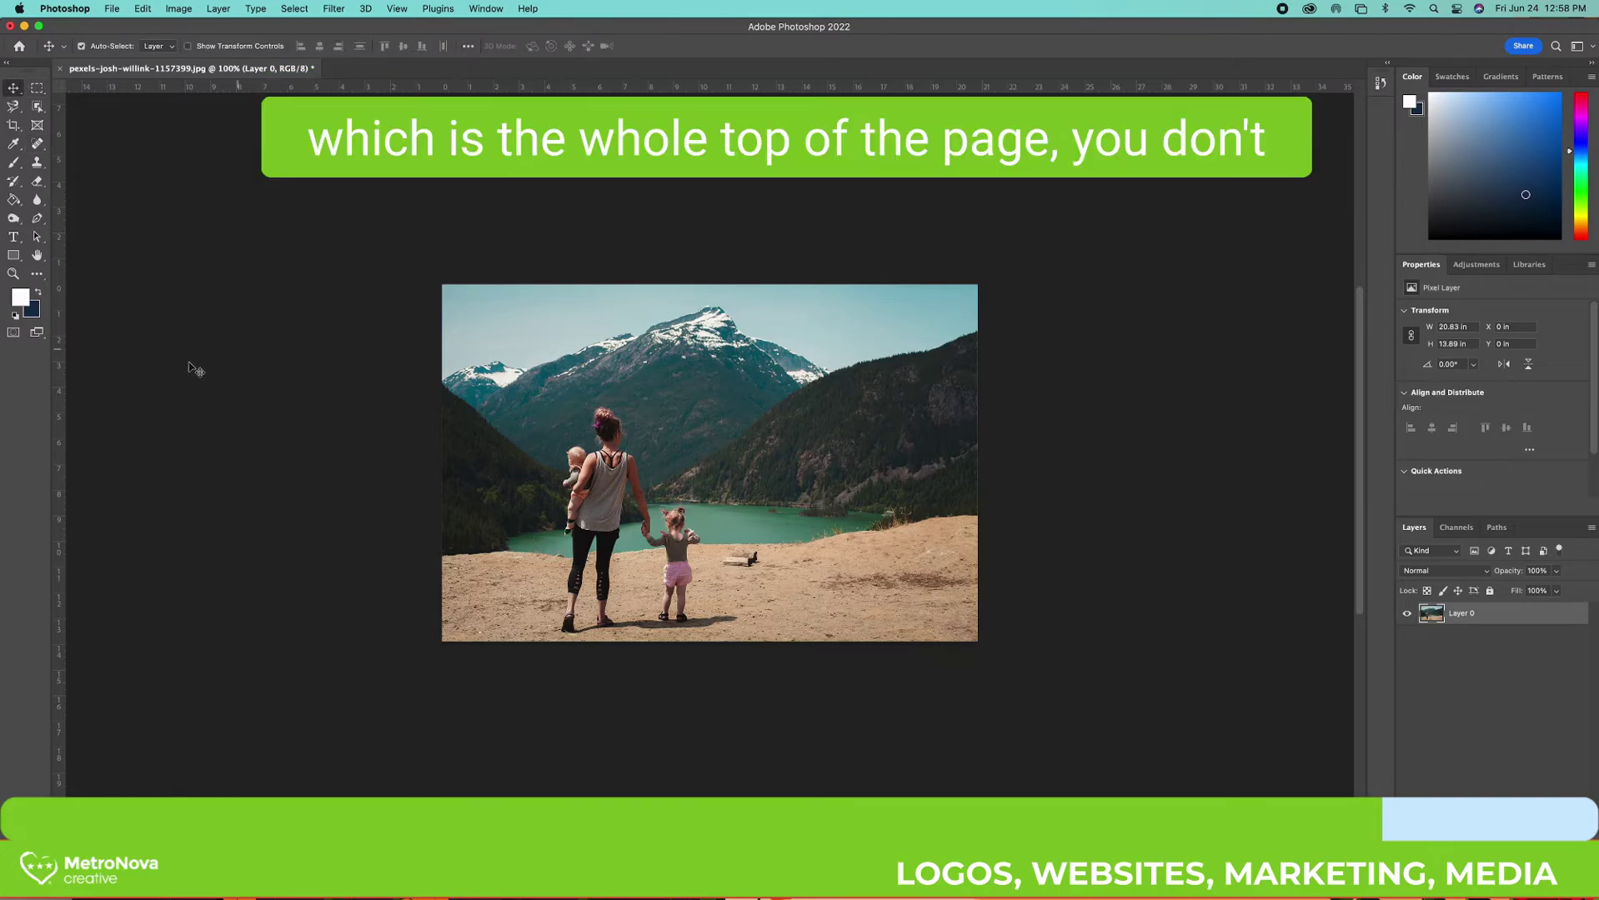